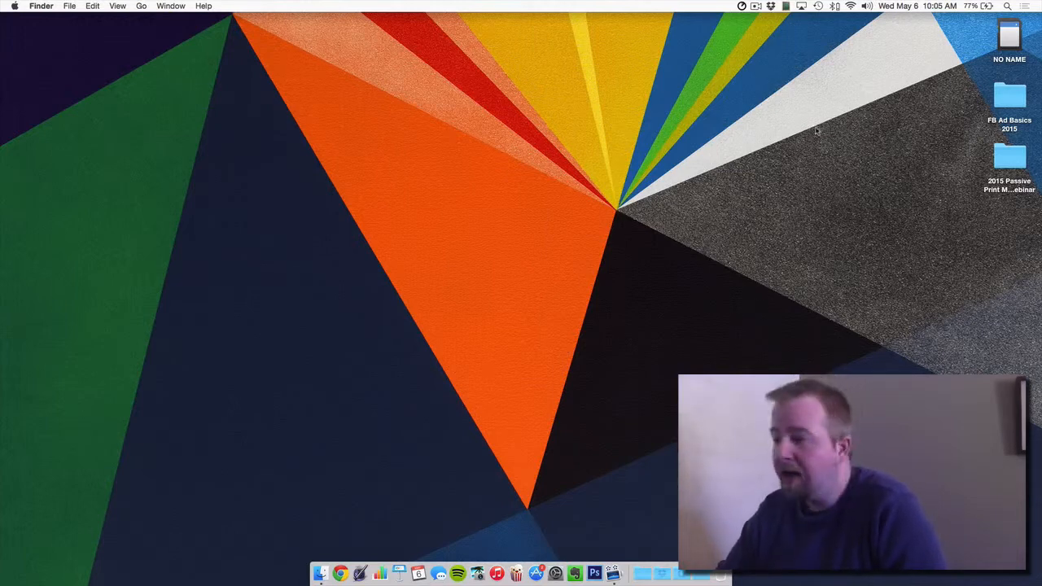
pyautogui.click(350, 572)
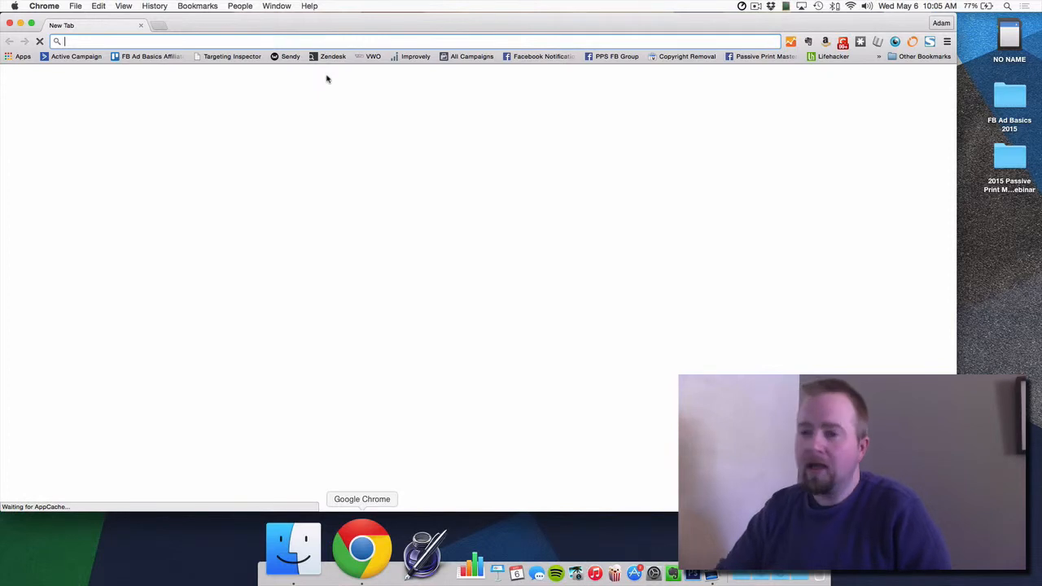
pyautogui.write('www.')
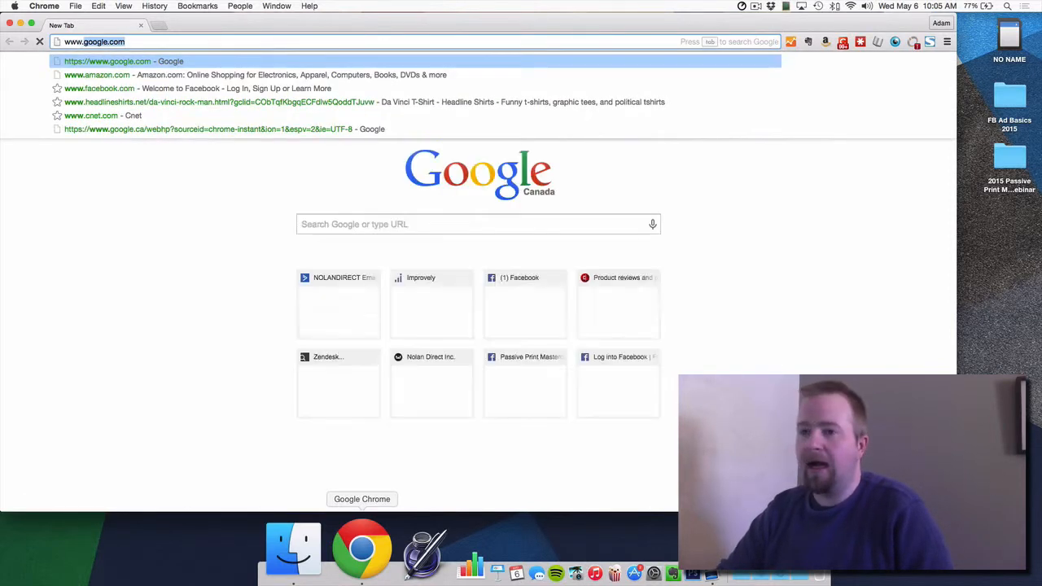
pyautogui.write('bitnami.com')
pyautogui.press('Return')
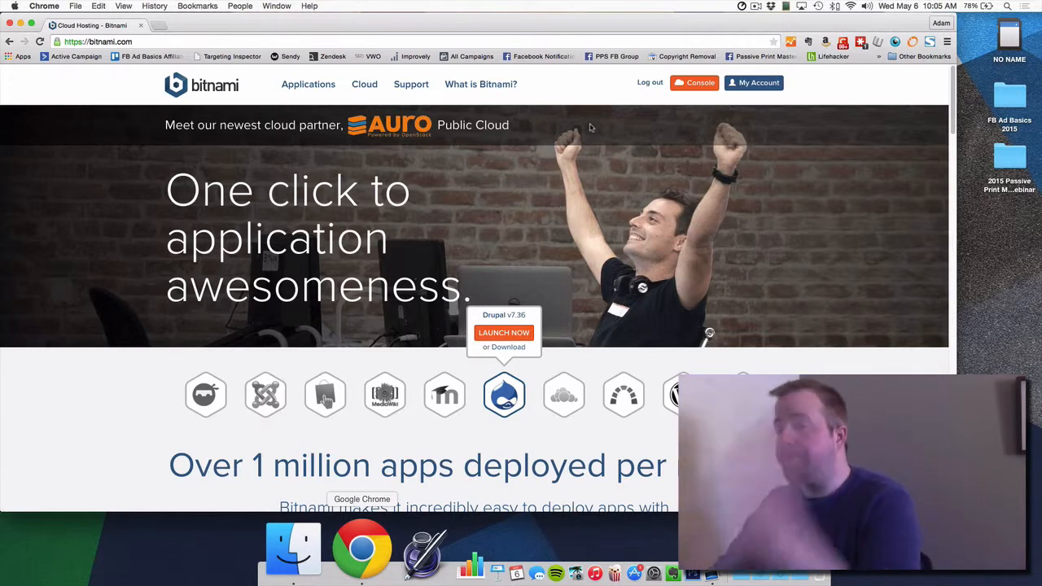
# Step: From Console, choose Bitnami Cloud Hosting for Amazon Web Services
pyautogui.click(687, 84)
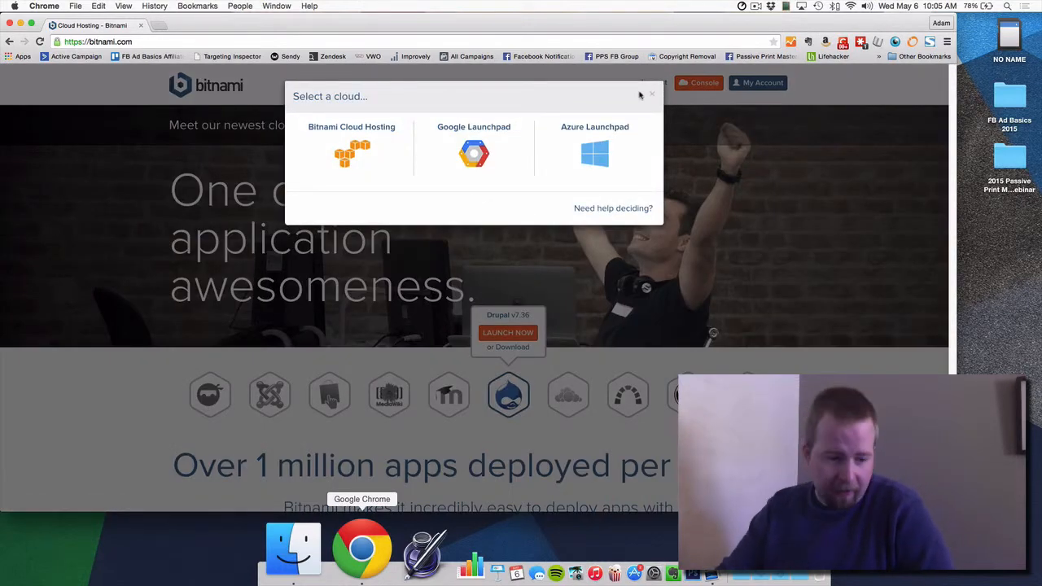
pyautogui.click(366, 148)
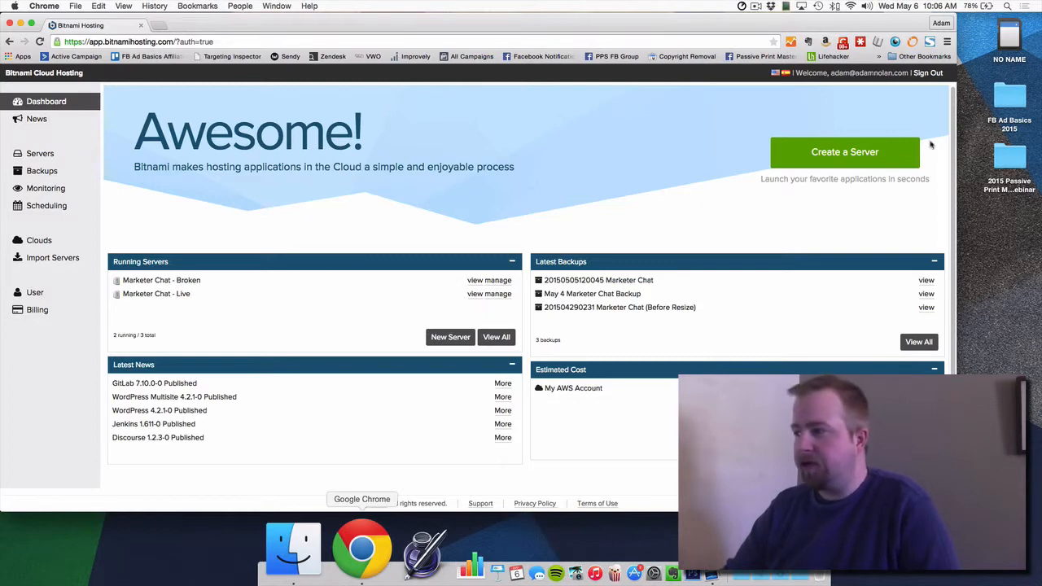
# Step: Start creating a server, then search 'amazon aws' in a new tab and open AWS's My Account page
pyautogui.click(895, 150)
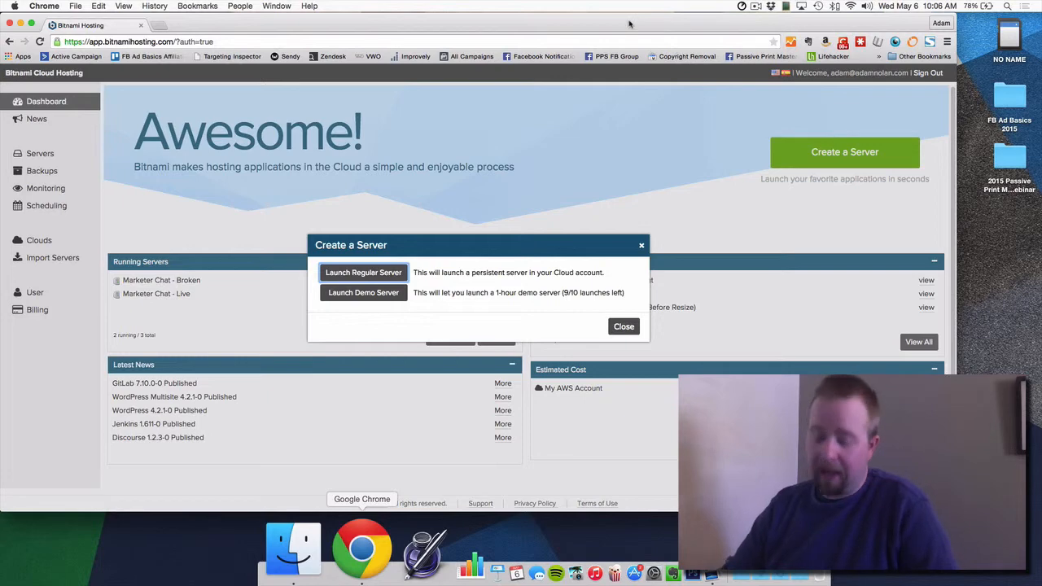
pyautogui.press('super+t')
pyautogui.write('amazon aws')
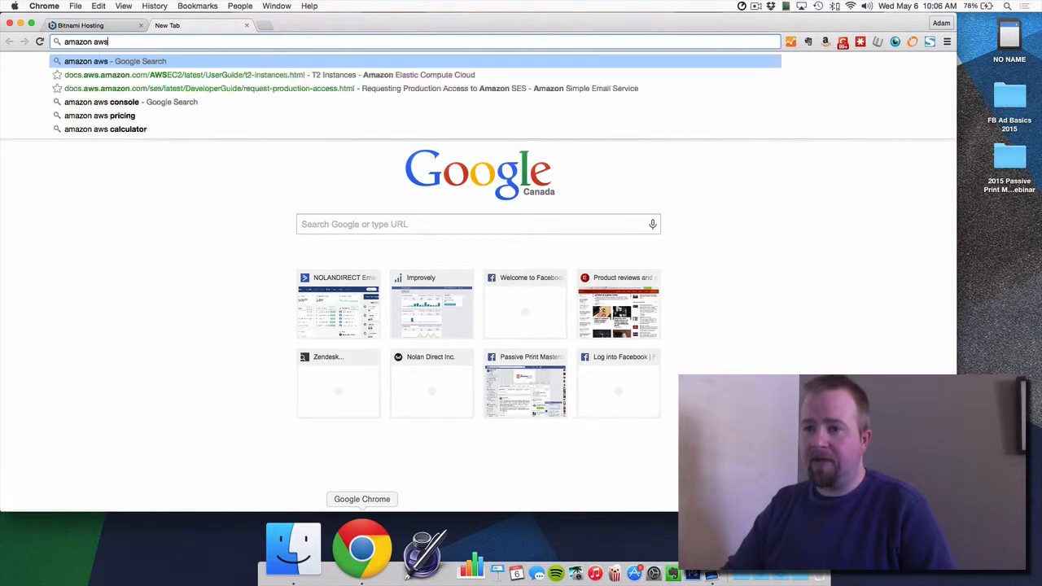
pyautogui.press('Return')
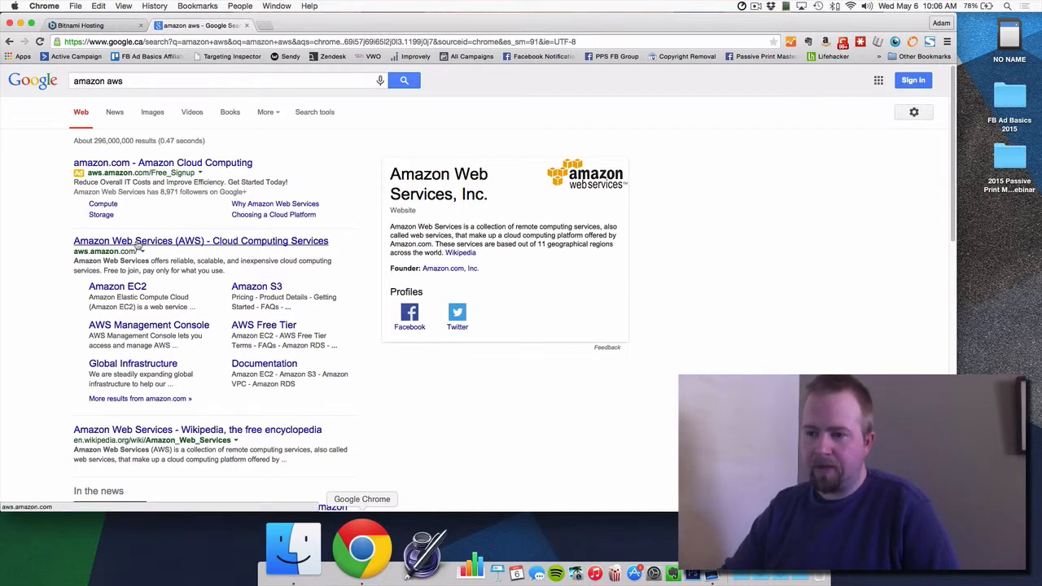
pyautogui.click(137, 242)
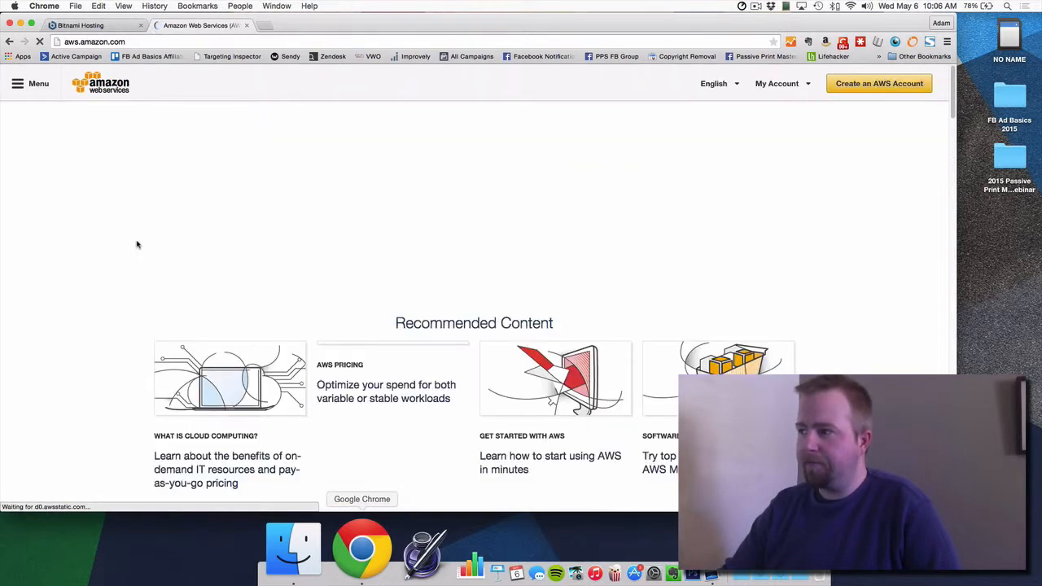
pyautogui.click(927, 84)
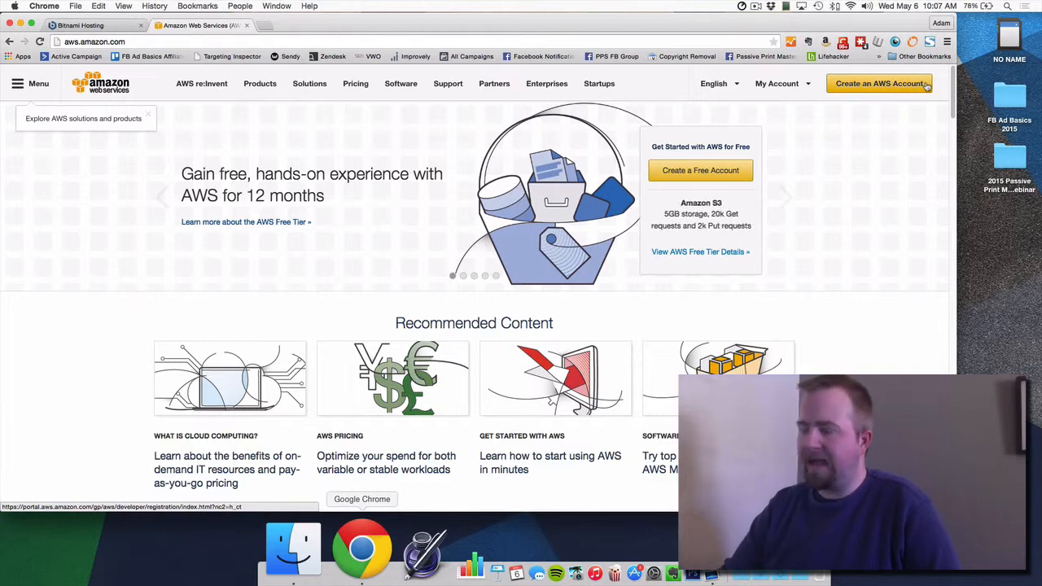
# Step: Switch between the AWS and Bitnami tabs, ending on Bitnami's Create a Server choices
pyautogui.click(77, 25)
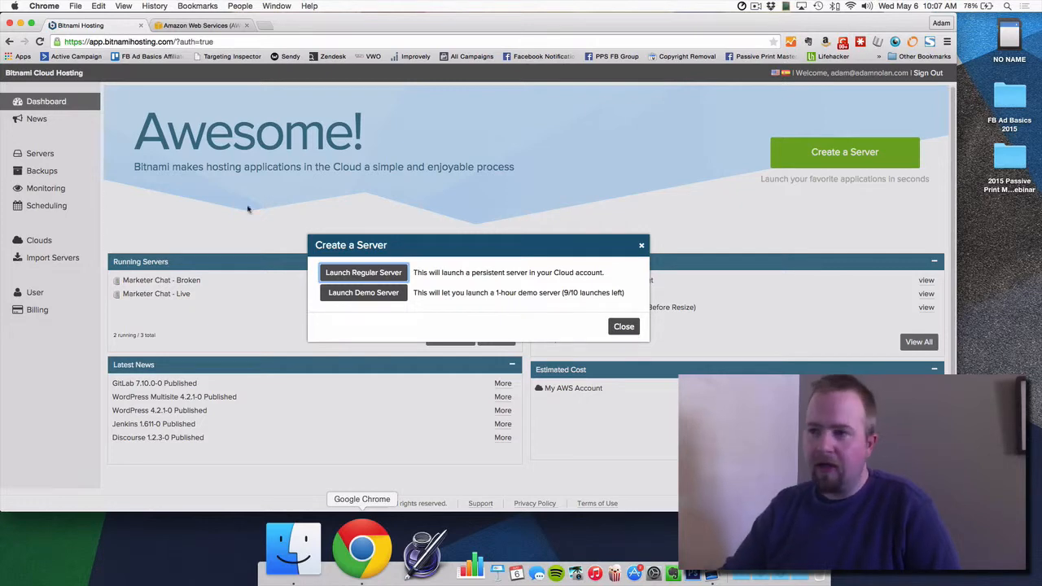
pyautogui.click(236, 26)
pyautogui.moveTo(773, 92)
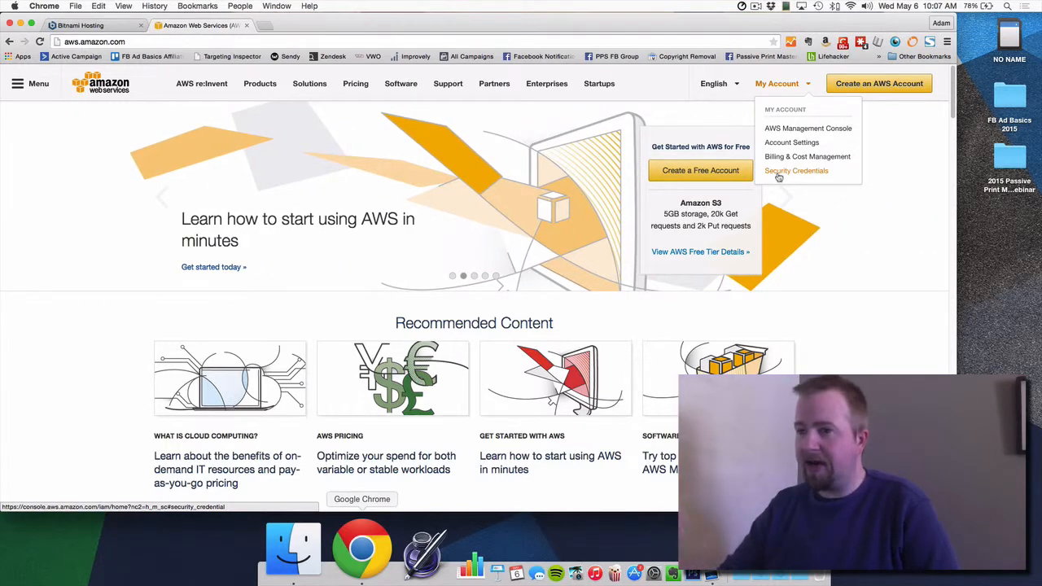
pyautogui.click(80, 25)
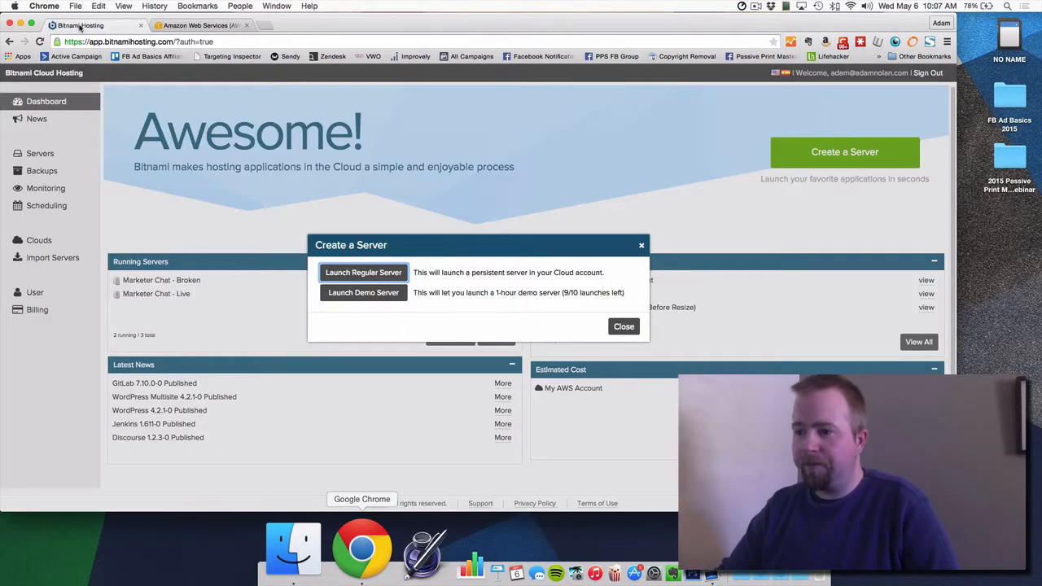
# Step: Choose Launch Regular Server and dismiss the password manager suggestion on the password field
pyautogui.click(366, 274)
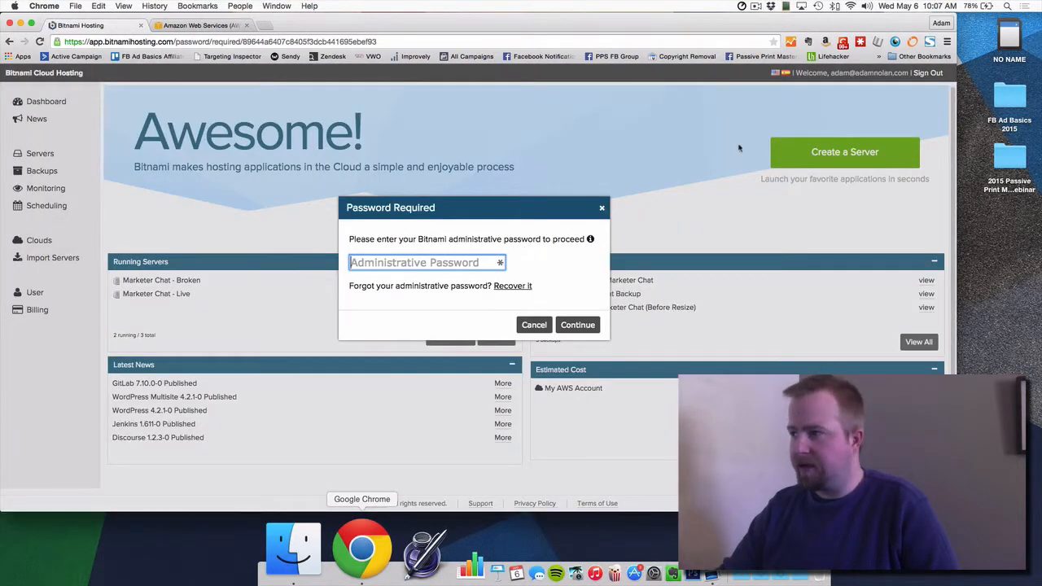
pyautogui.click(498, 264)
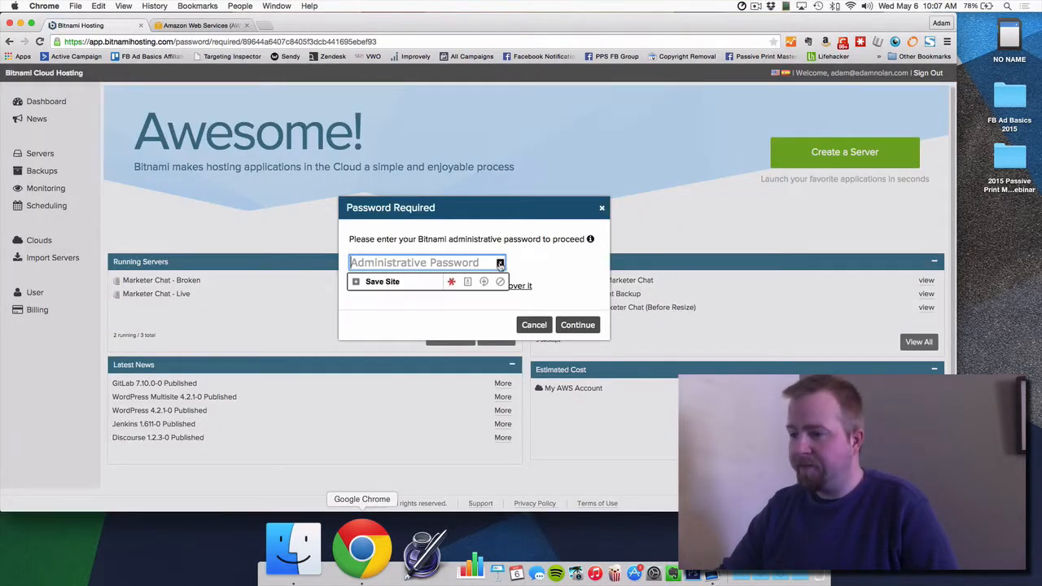
pyautogui.click(544, 254)
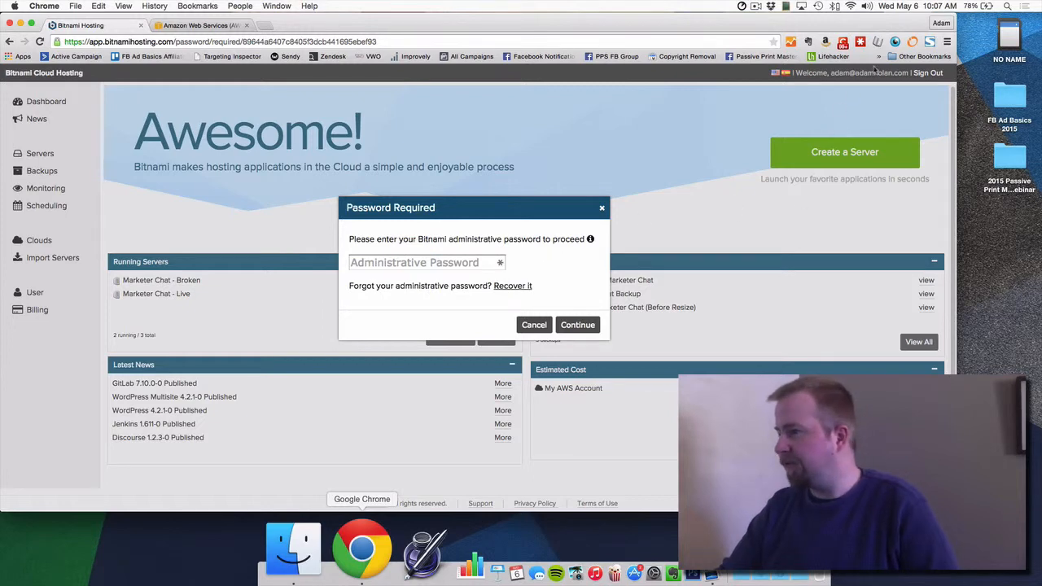
# Step: Copy the saved Bitnami password from LastPass, paste it as the administrative password and continue
pyautogui.click(861, 43)
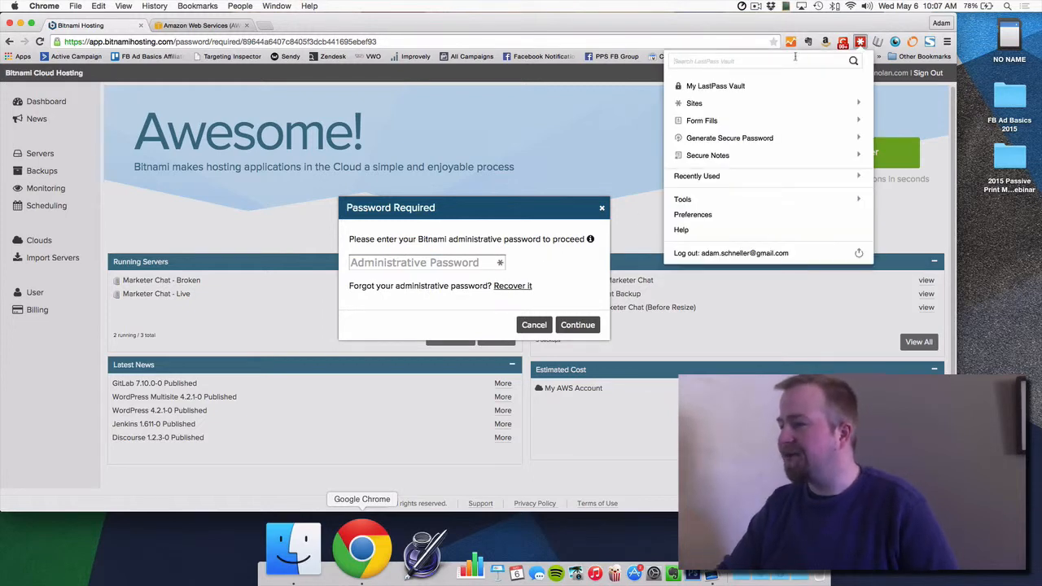
pyautogui.write('bit')
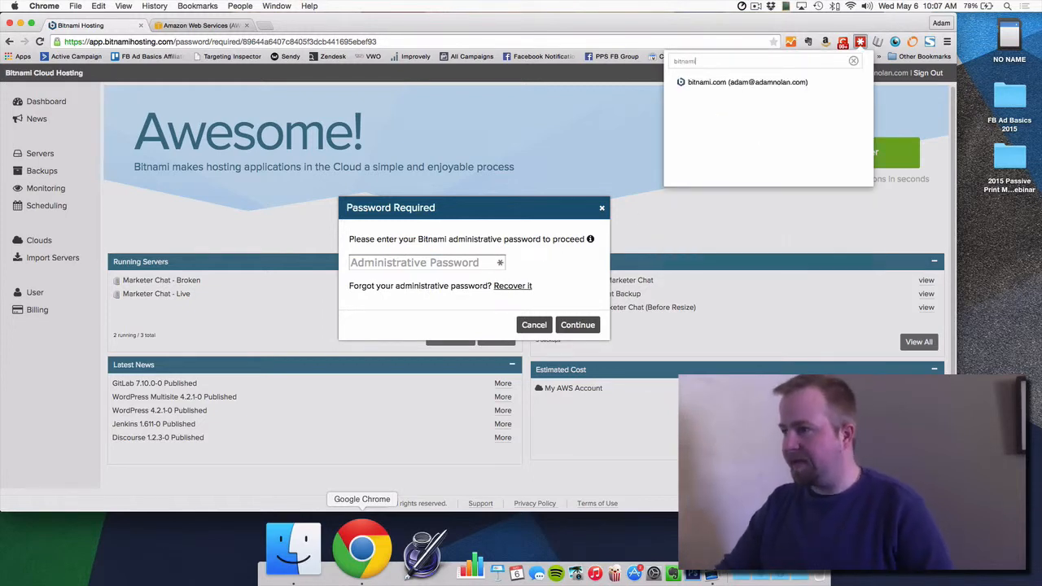
pyautogui.write('nami')
pyautogui.click(854, 82)
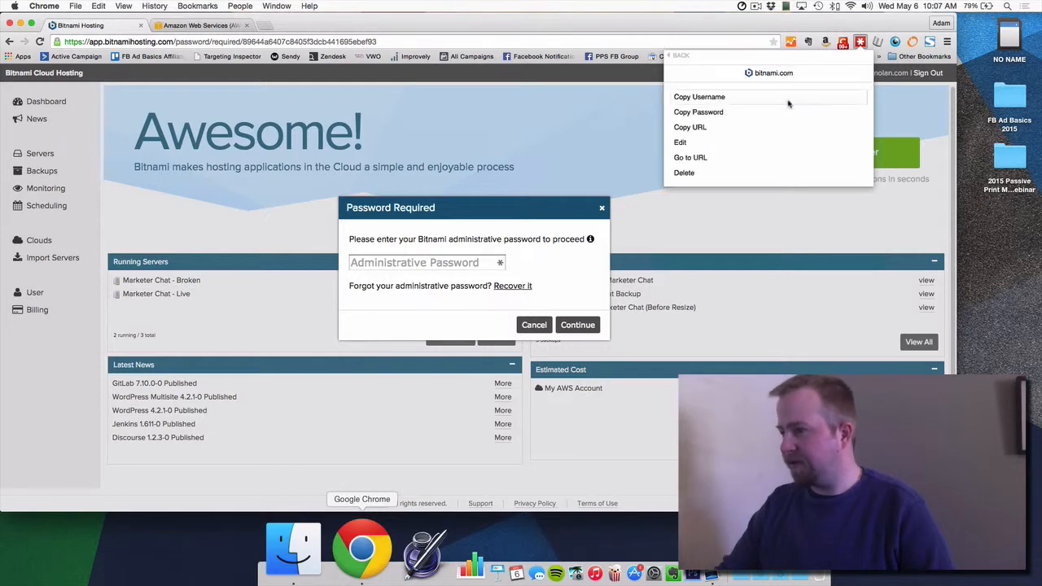
pyautogui.click(697, 111)
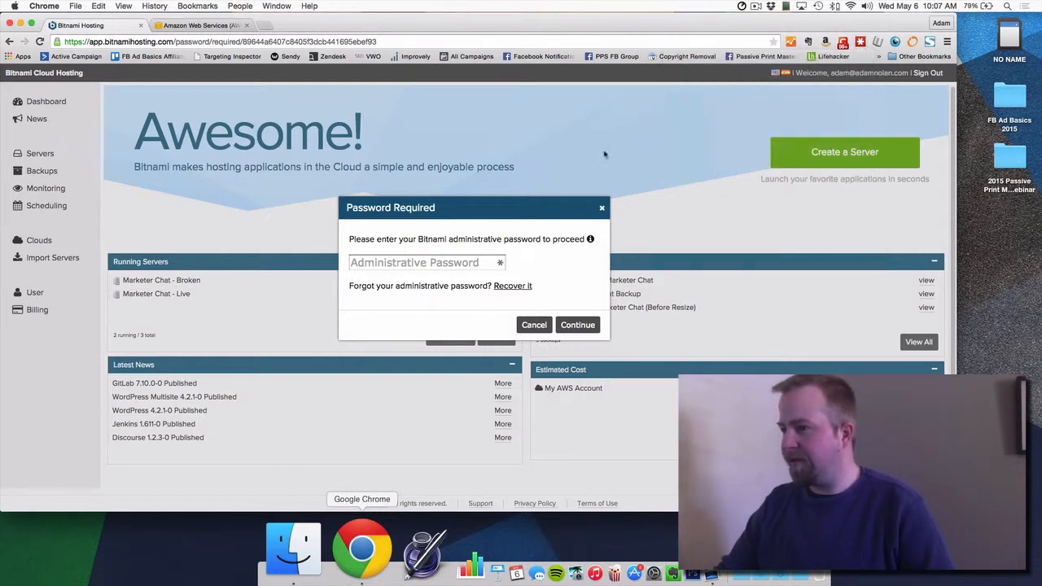
pyautogui.click(457, 259)
pyautogui.press('super+v')
pyautogui.click(577, 326)
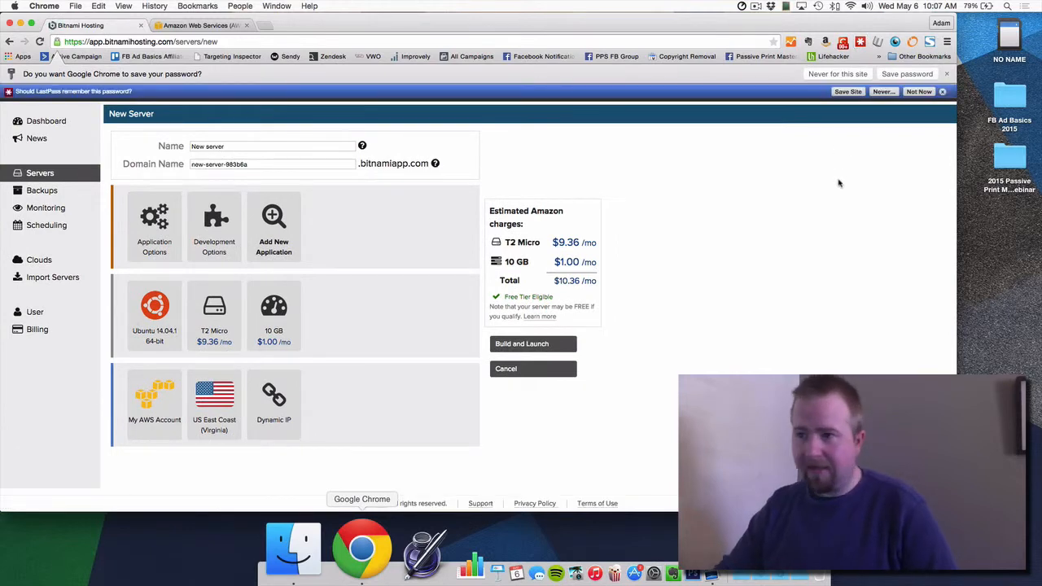
# Step: Name the server 'New Demo Server' and remove hyphens from the newdemoserver domain prefix
pyautogui.click(943, 91)
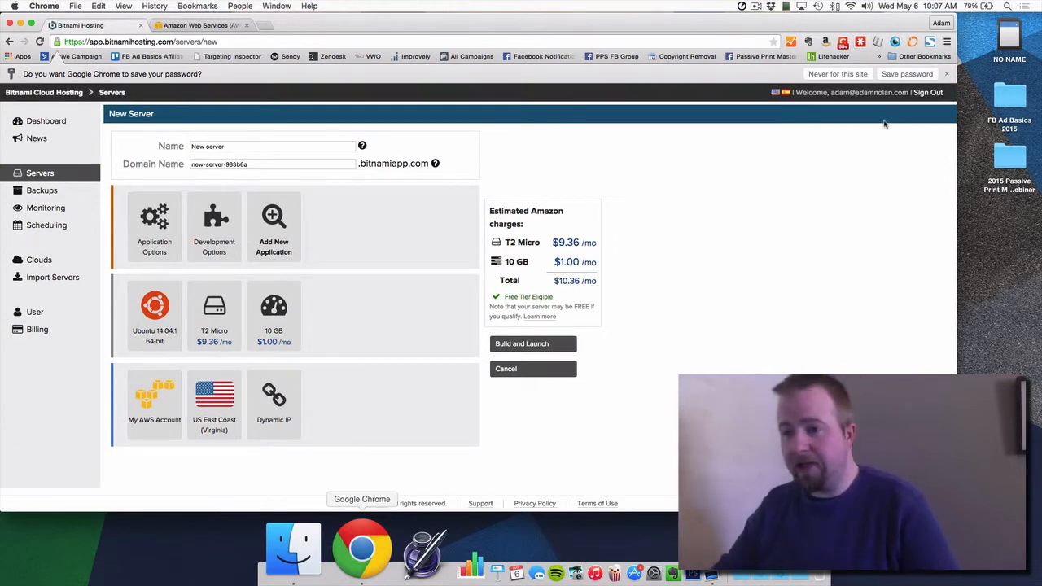
pyautogui.tripleClick(263, 144)
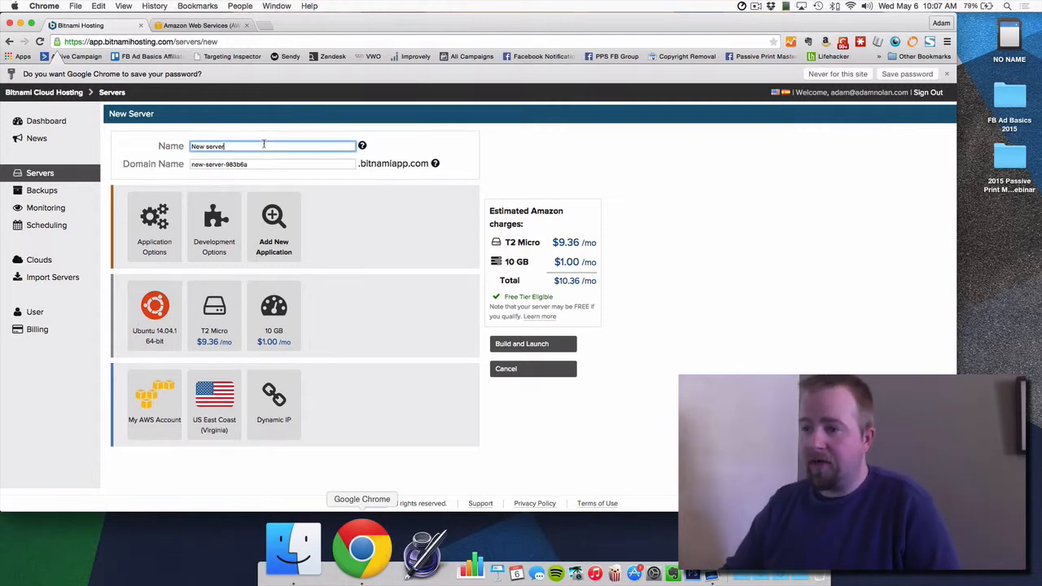
pyautogui.write('New')
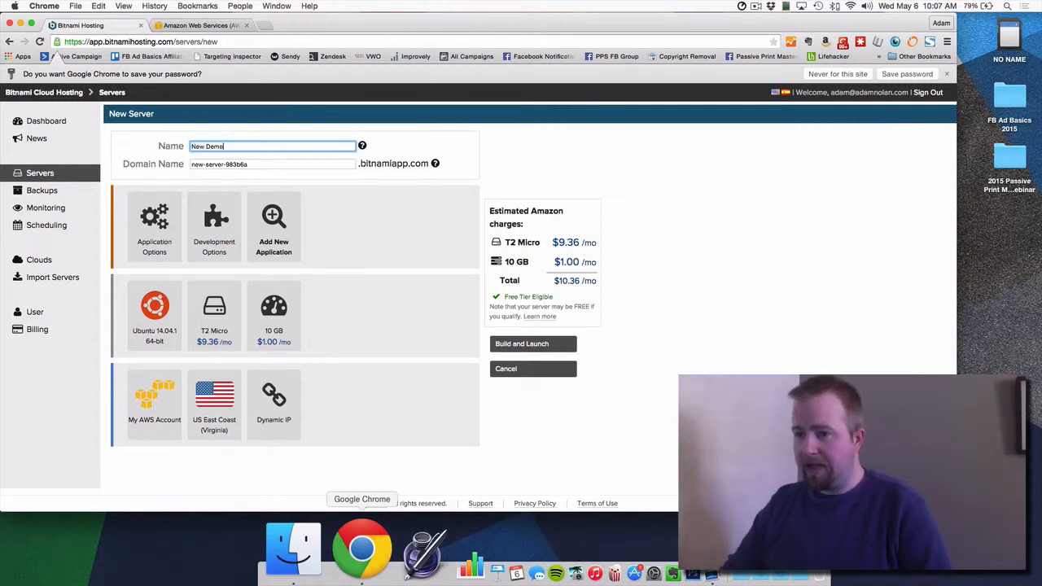
pyautogui.press('Tab')
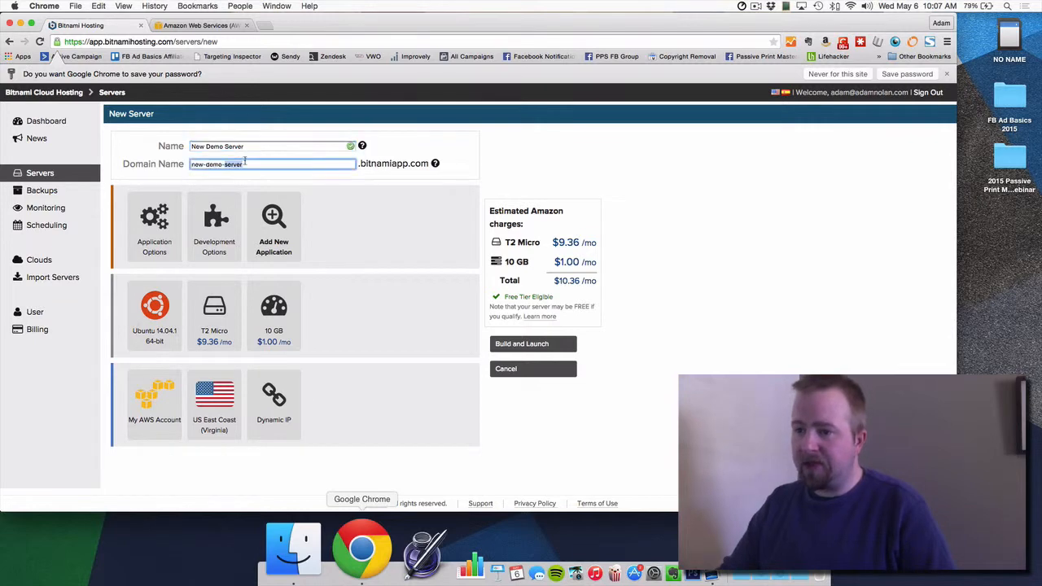
pyautogui.click(265, 163)
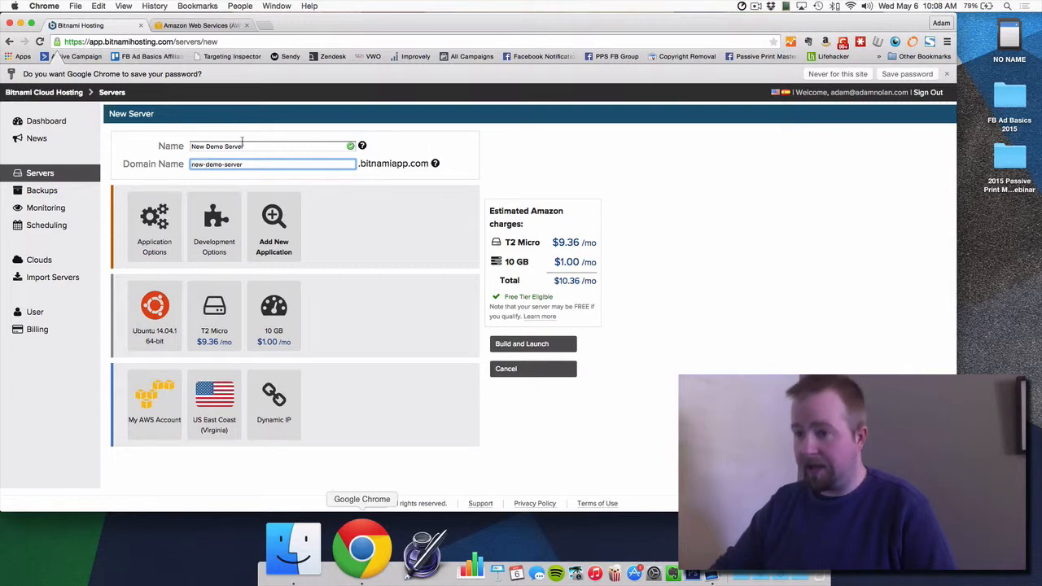
pyautogui.press('BackSpace')
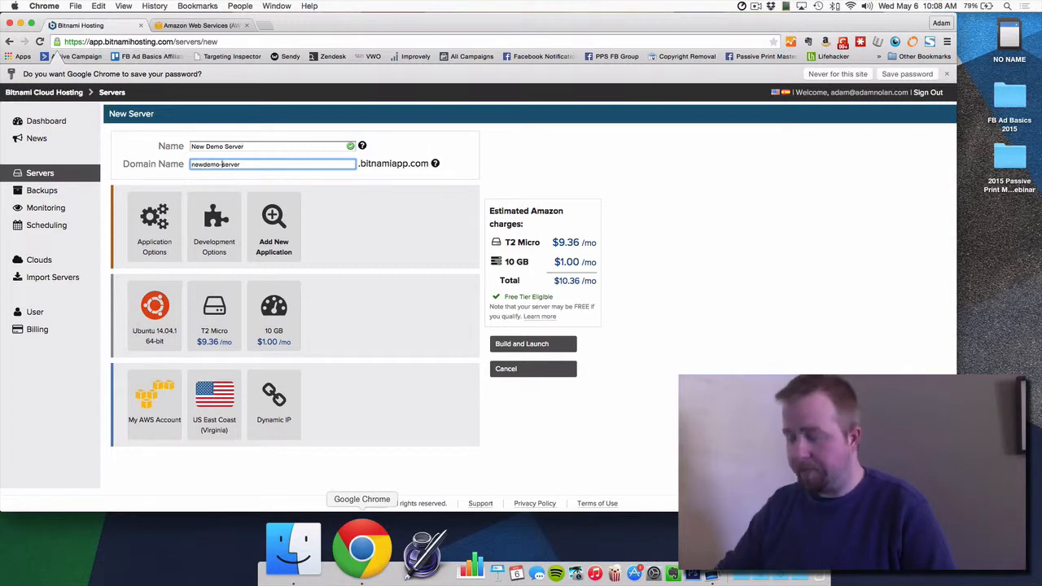
pyautogui.press('BackSpace')
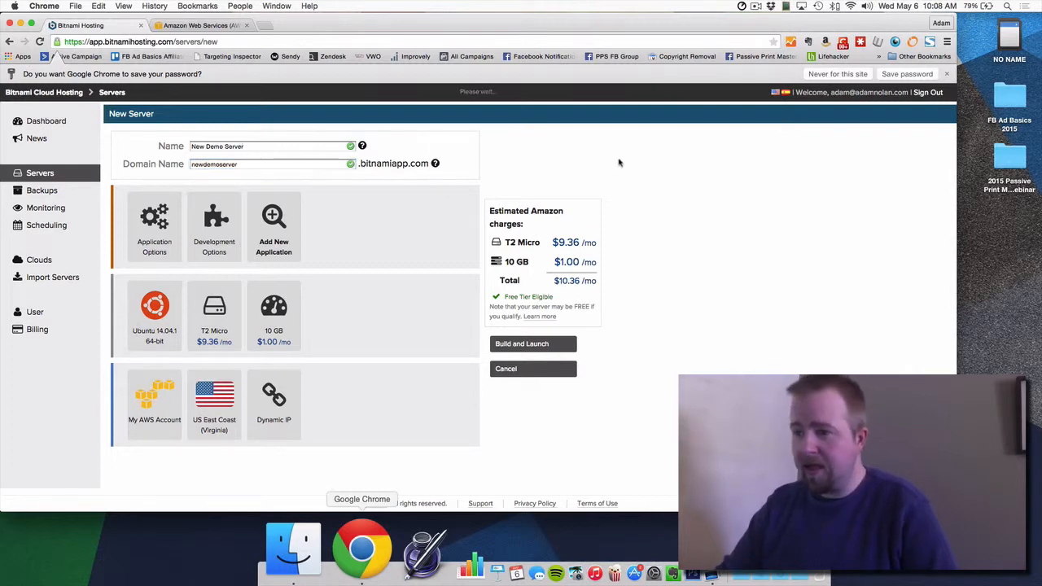
# Step: In Application Options, set login and display name to Admin and enter the password twice
pyautogui.click(157, 228)
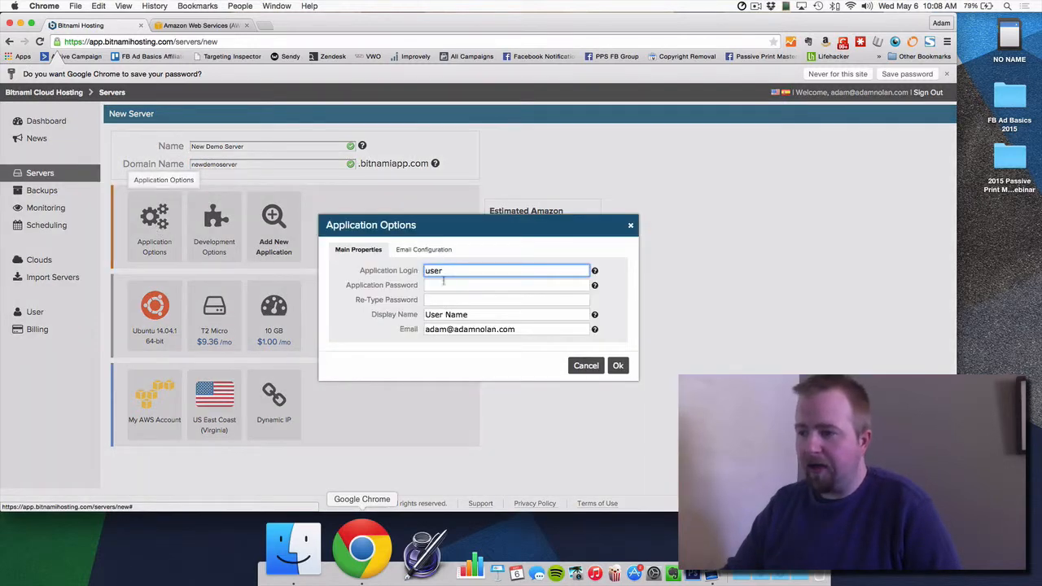
pyautogui.doubleClick(508, 274)
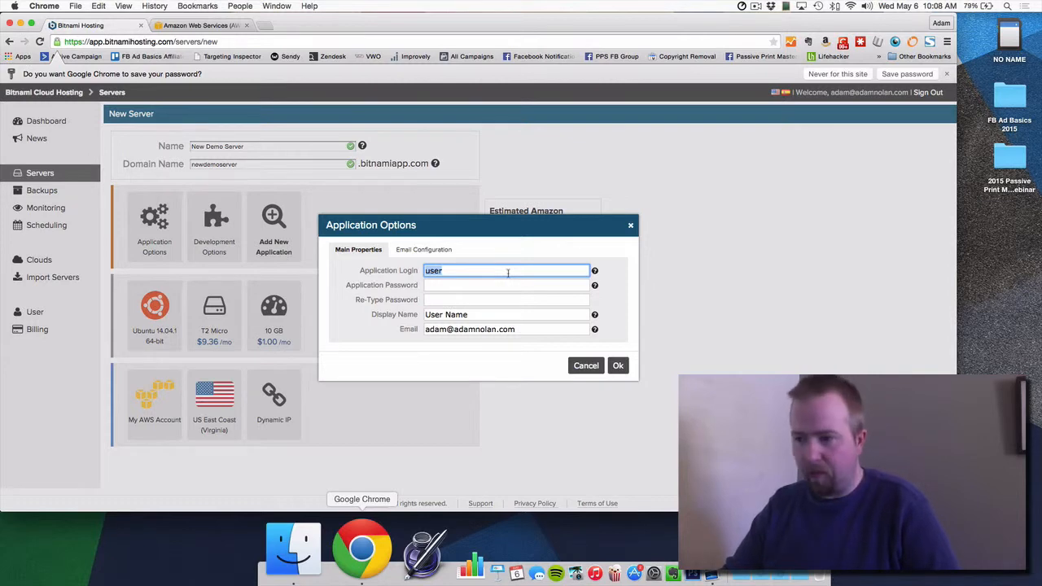
pyautogui.write('Admin')
pyautogui.press('Tab')
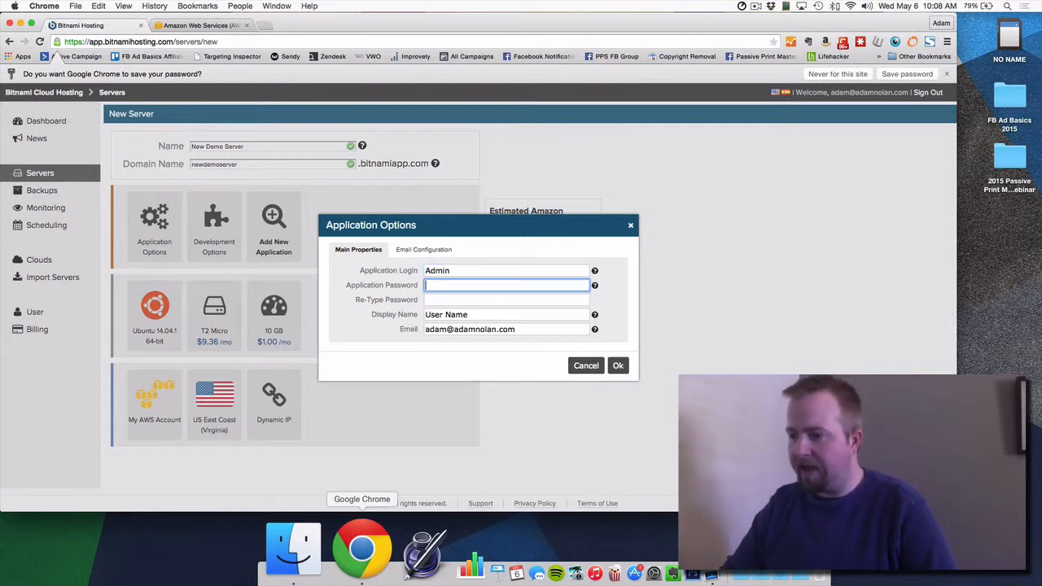
pyautogui.write('********')
pyautogui.press('Tab')
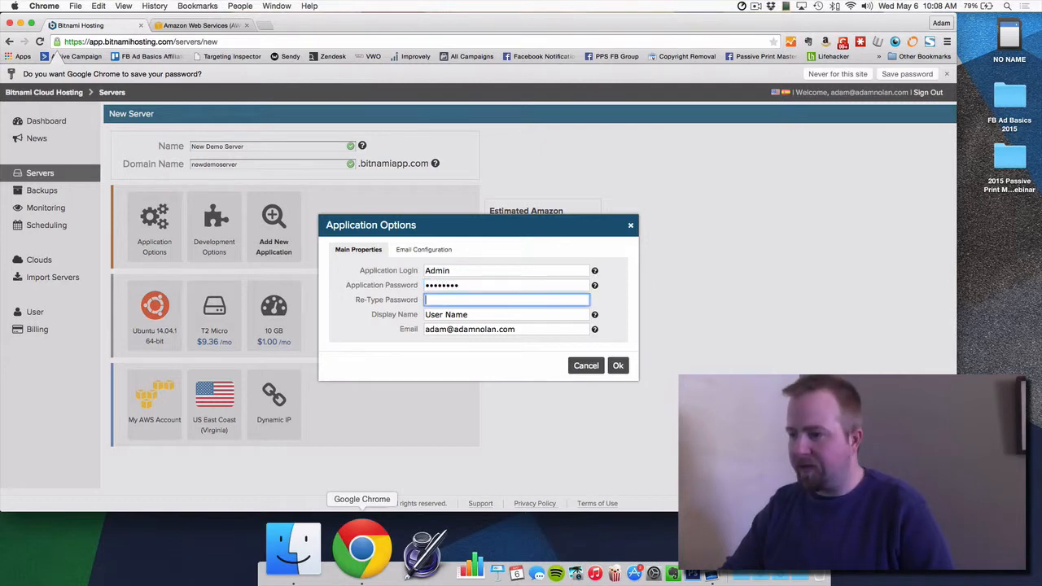
pyautogui.write('****')
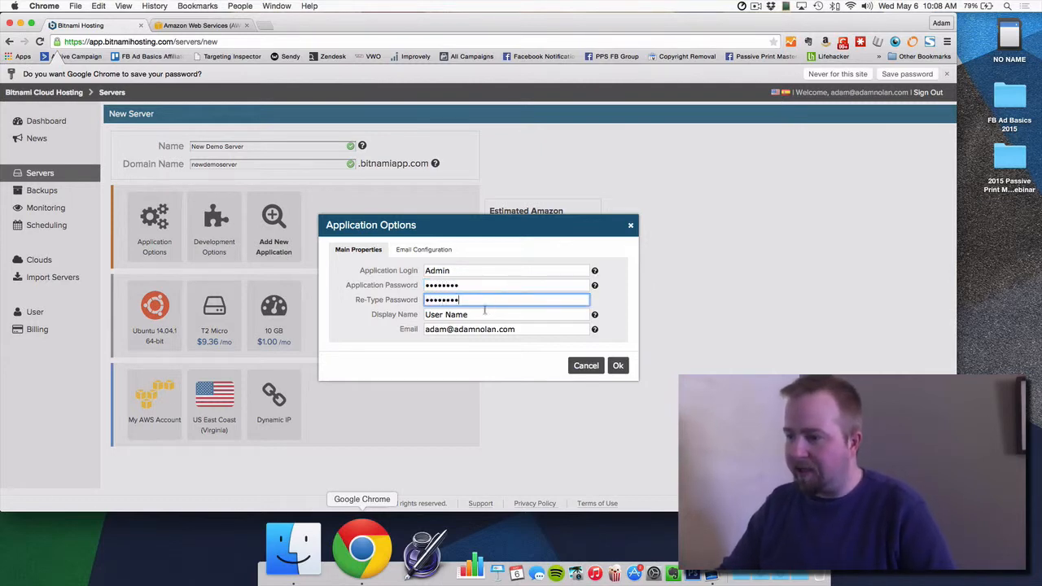
pyautogui.press('Tab')
pyautogui.write('Admin')
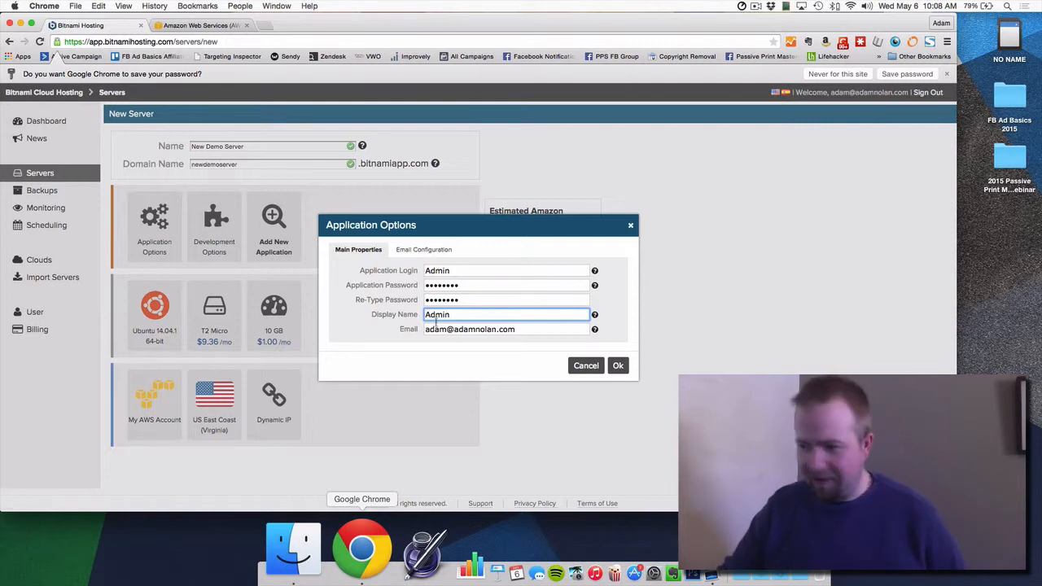
pyautogui.click(441, 248)
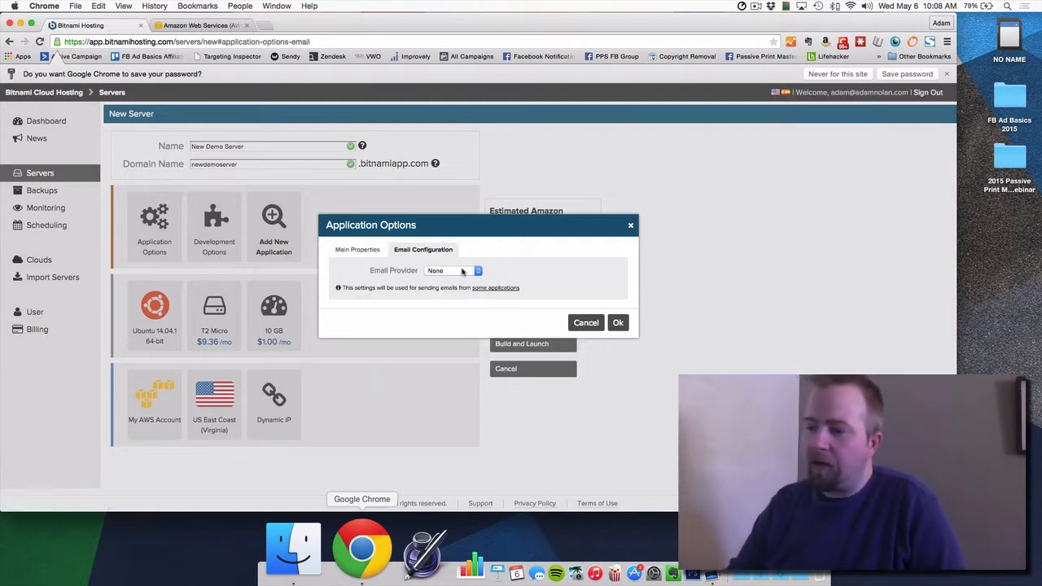
# Step: Select Gmail as the email provider, return to Main Properties and confirm with Ok
pyautogui.click(463, 272)
pyautogui.click(462, 272)
pyautogui.click(462, 272)
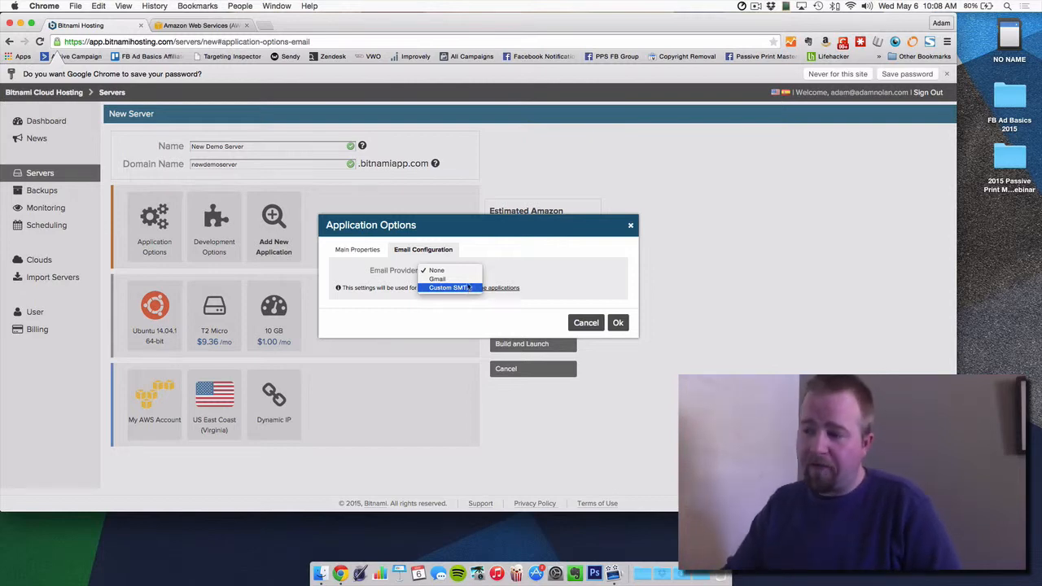
pyautogui.click(439, 279)
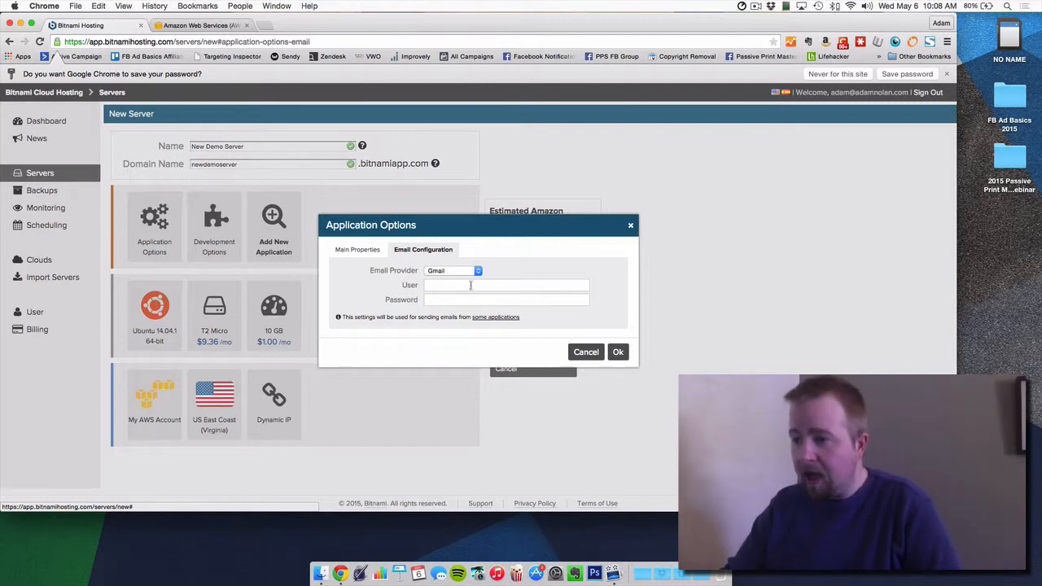
pyautogui.click(344, 249)
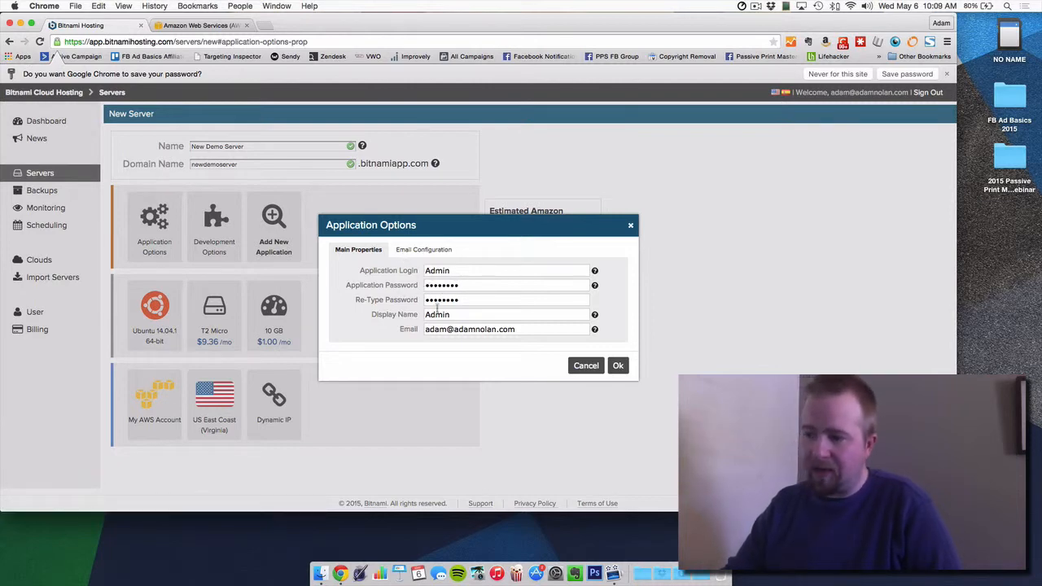
pyautogui.click(618, 366)
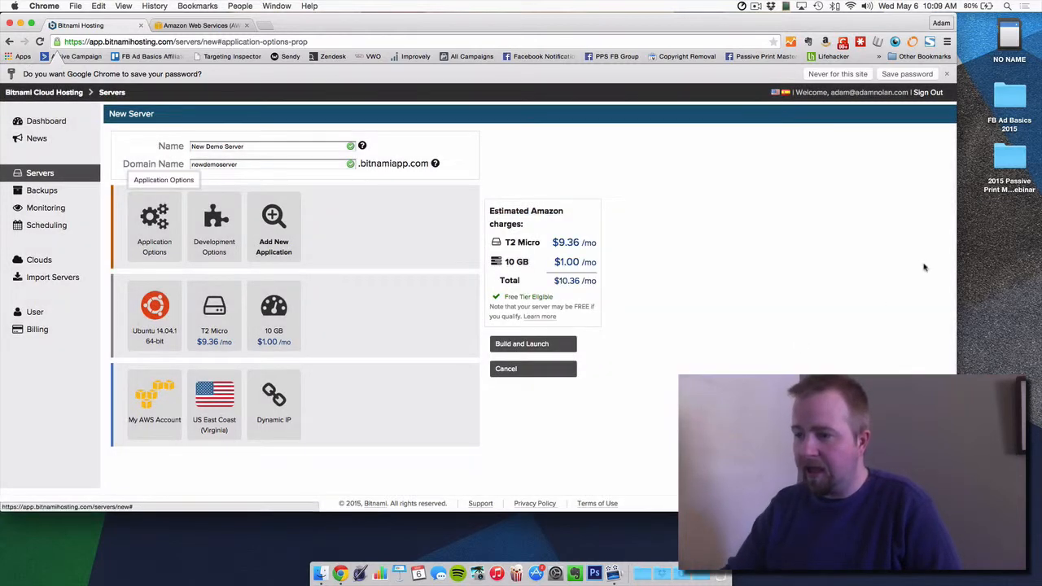
# Step: Search the application catalogue for 'wordpress' and add WordPress 4.2.1-0 to the server
pyautogui.click(277, 234)
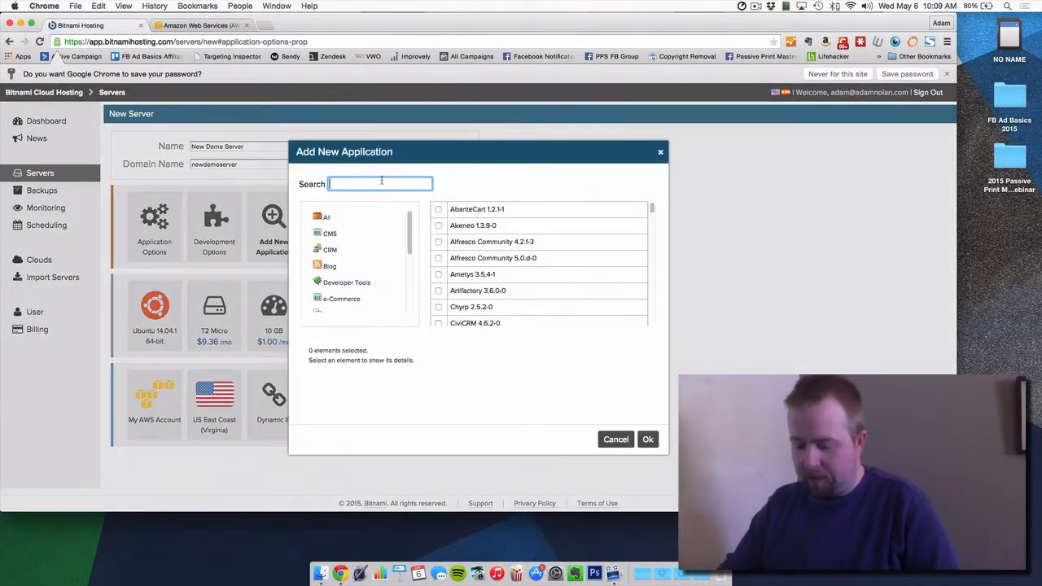
pyautogui.write('wordpress')
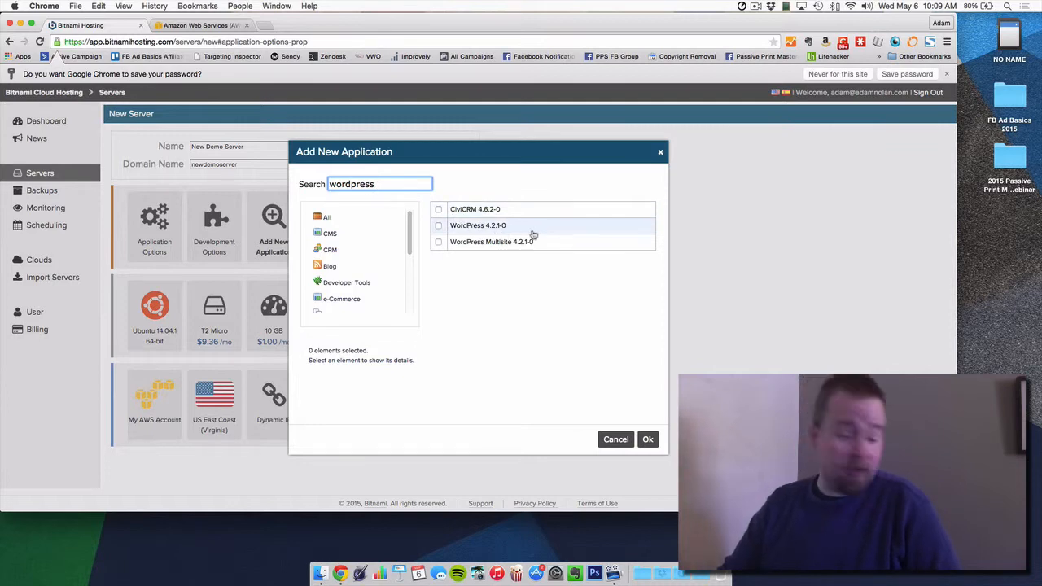
pyautogui.click(488, 229)
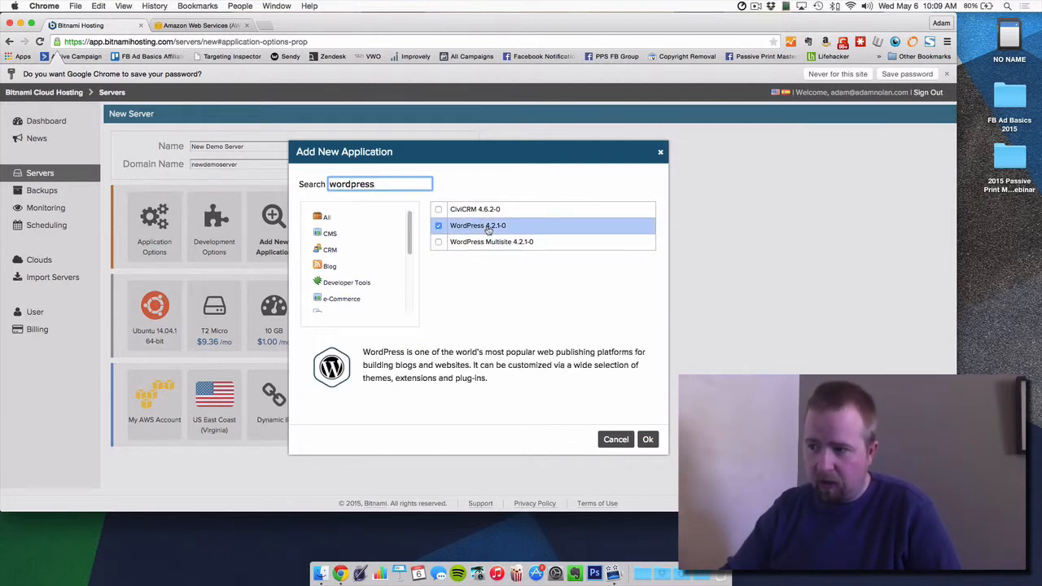
pyautogui.click(648, 441)
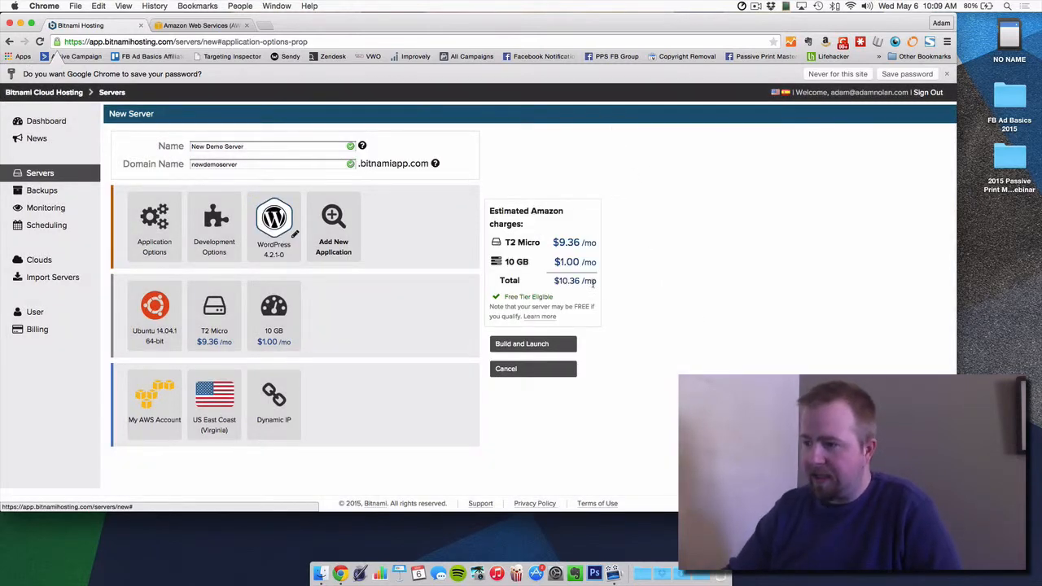
pyautogui.moveTo(518, 306); pyautogui.dragTo(589, 307)
pyautogui.click(580, 317)
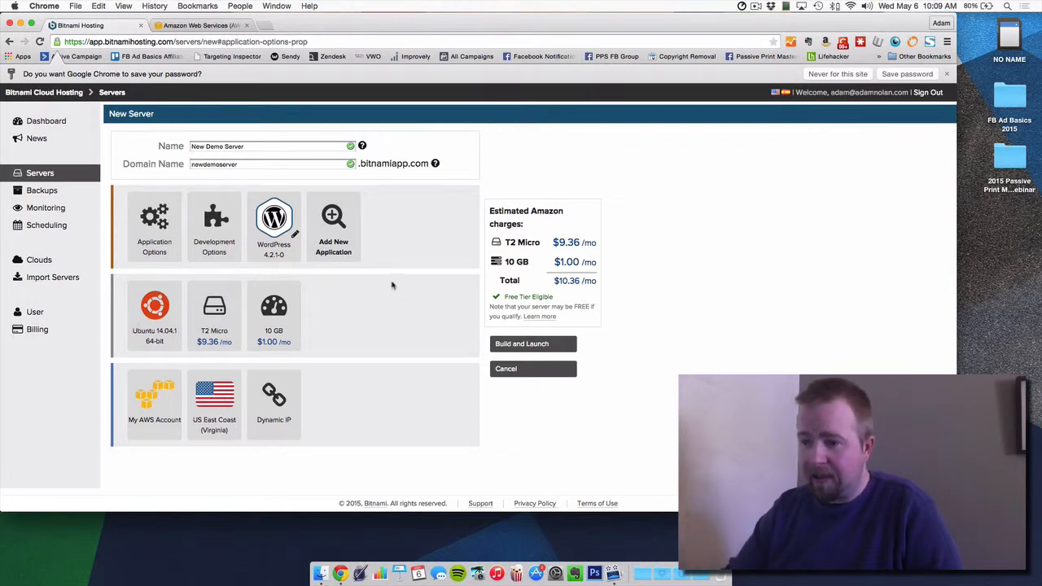
pyautogui.click(212, 314)
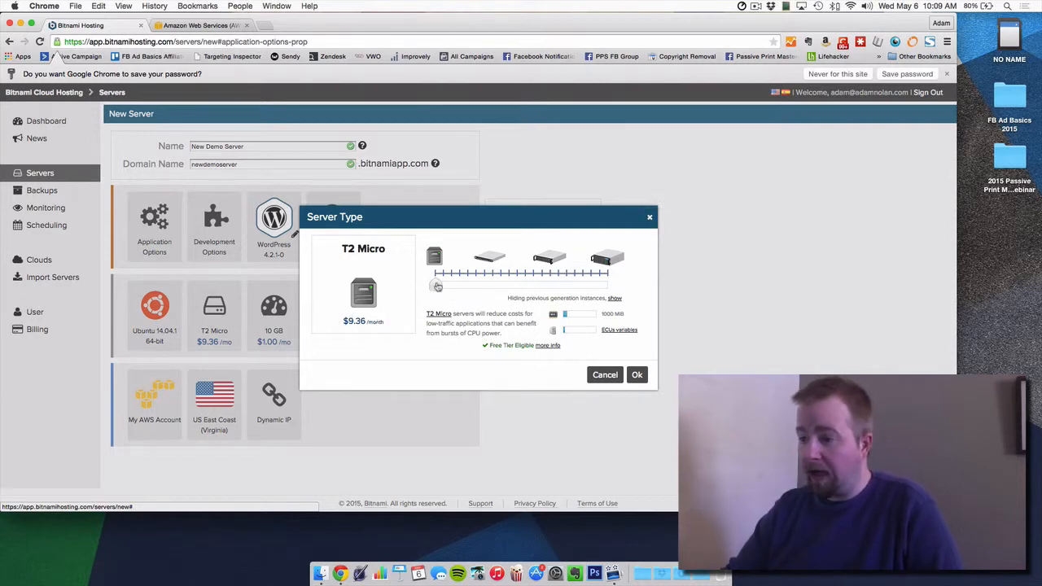
pyautogui.moveTo(437, 285); pyautogui.dragTo(615, 284)
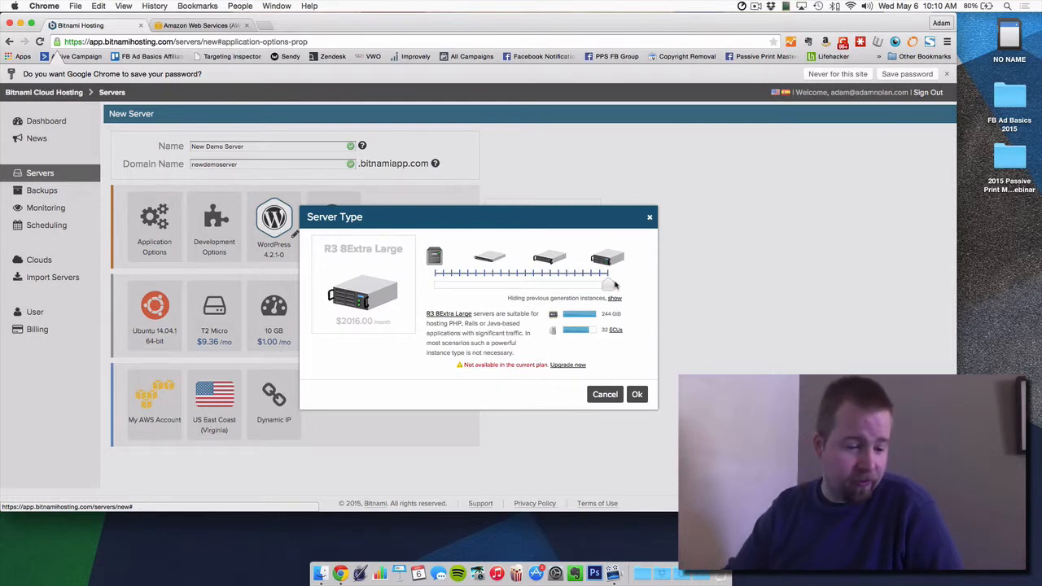
pyautogui.moveTo(616, 284); pyautogui.dragTo(423, 293)
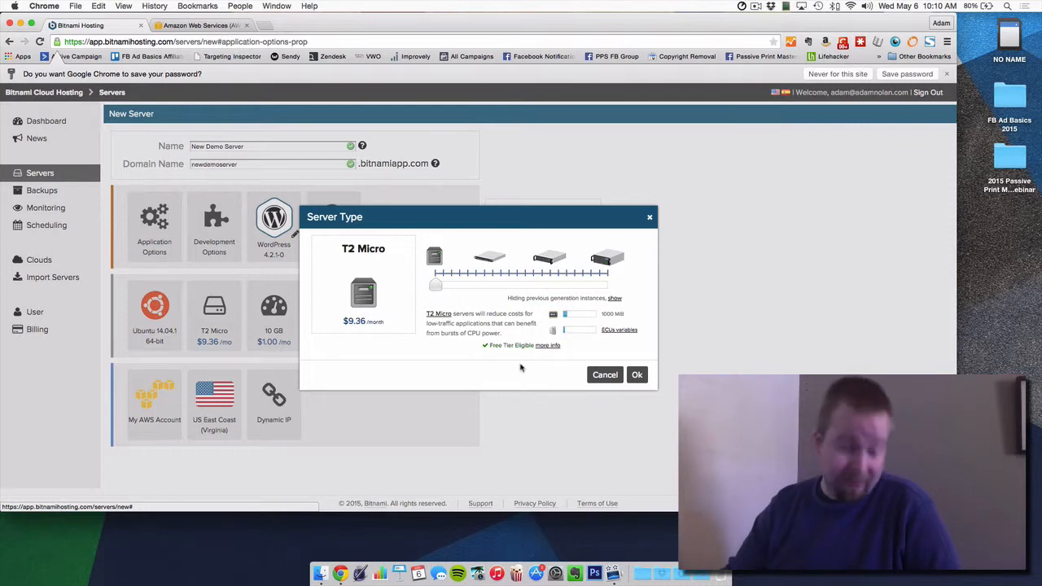
pyautogui.click(605, 374)
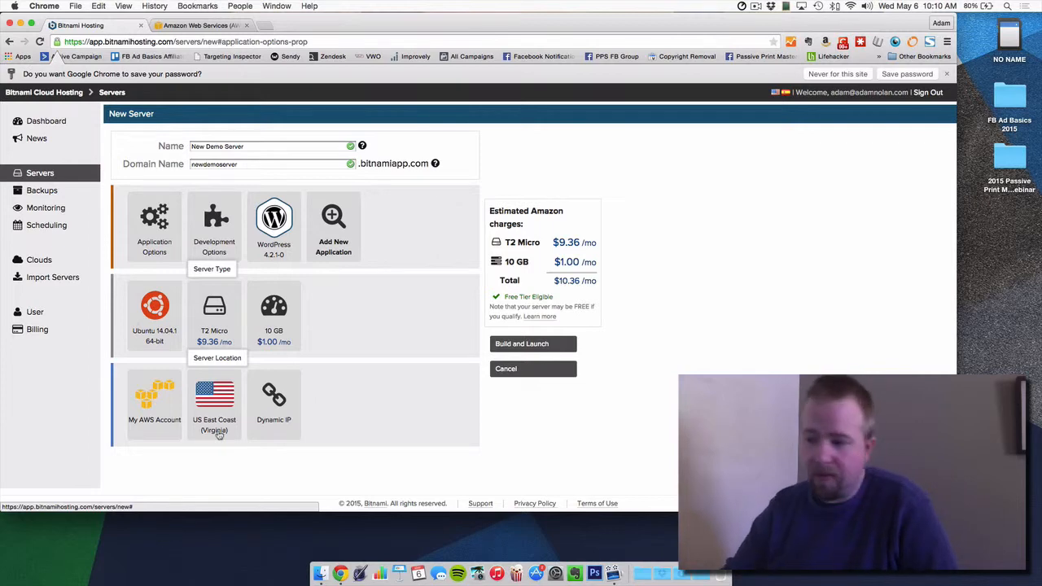
# Step: Check My AWS Account without changes, then set disk size to 25 GB ($11.86/mo total)
pyautogui.click(154, 410)
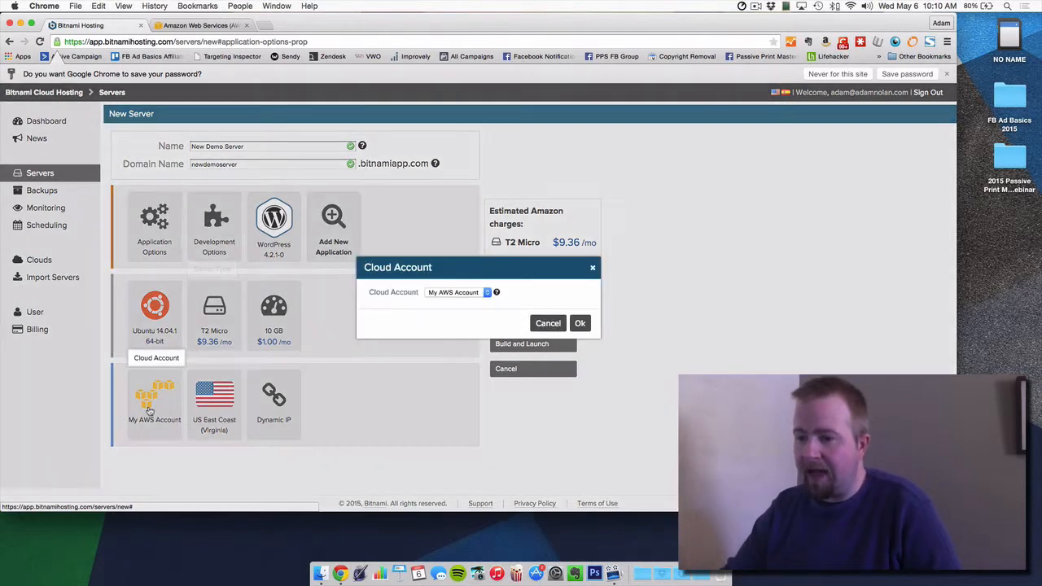
pyautogui.click(544, 323)
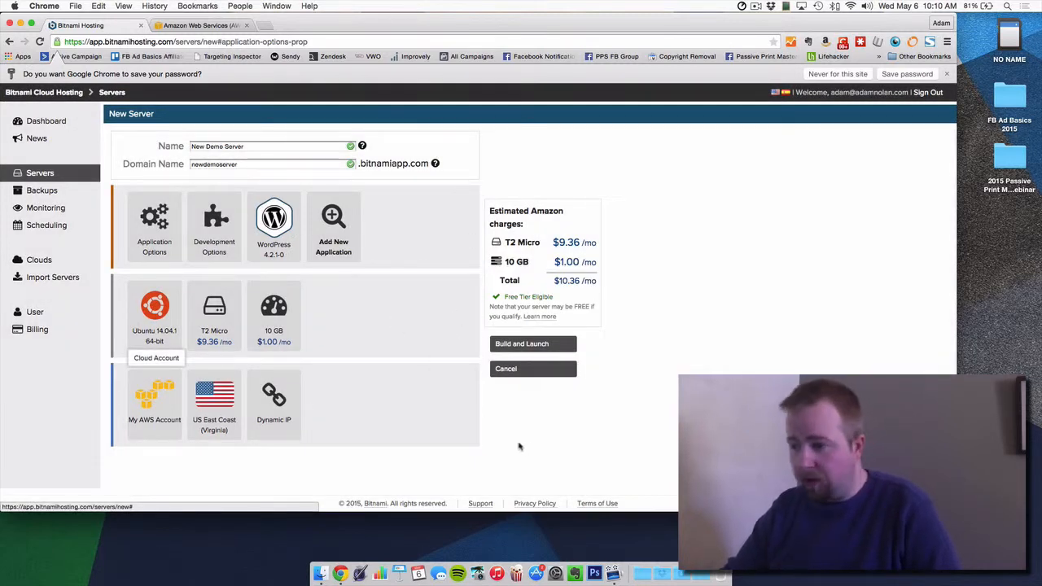
pyautogui.click(280, 317)
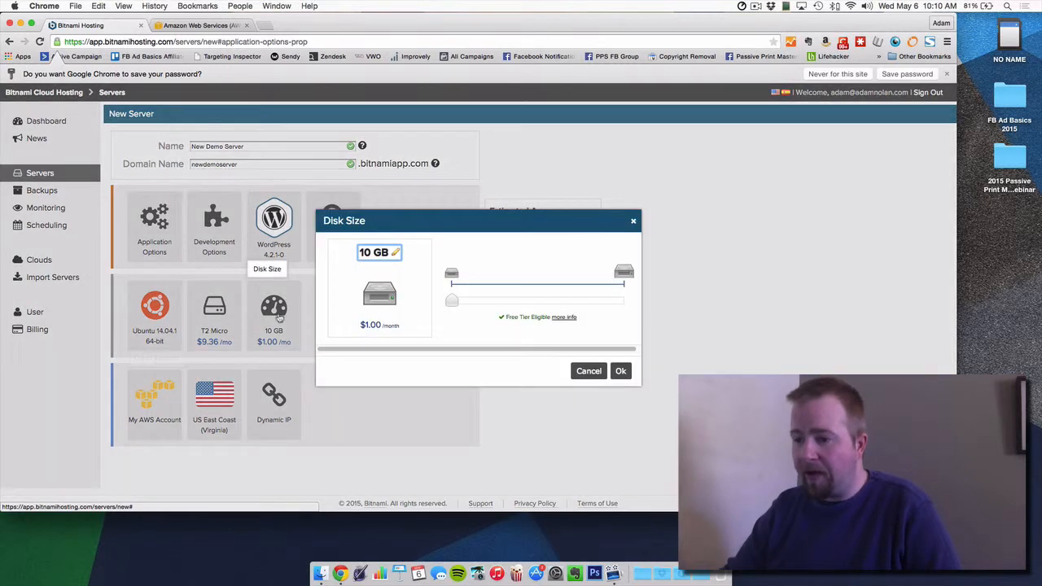
pyautogui.moveTo(456, 302); pyautogui.dragTo(459, 303)
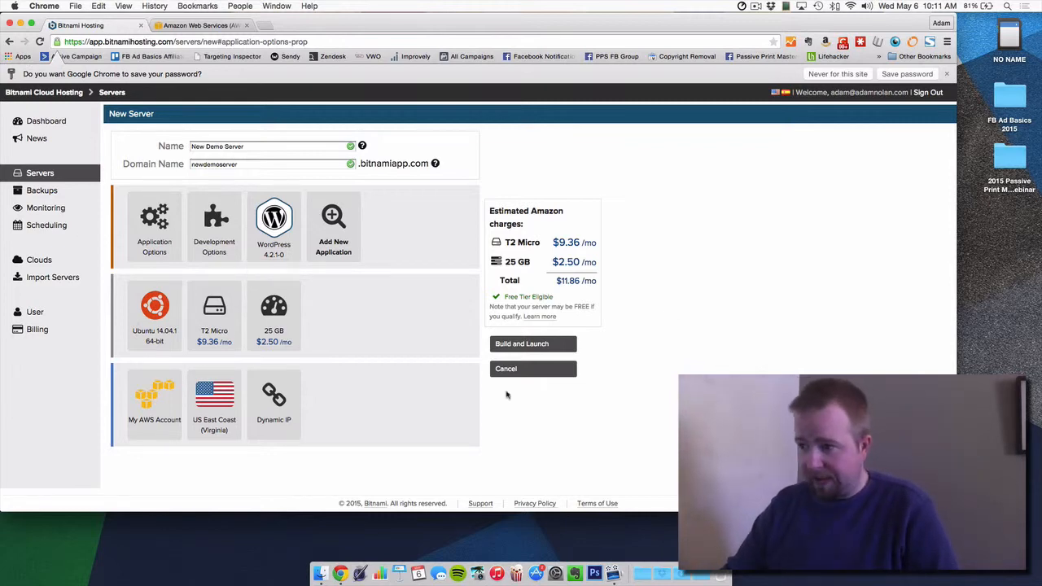
# Step: Change the server name to newdemoserver and open the WordPress 4.2.1-0 properties
pyautogui.click(544, 346)
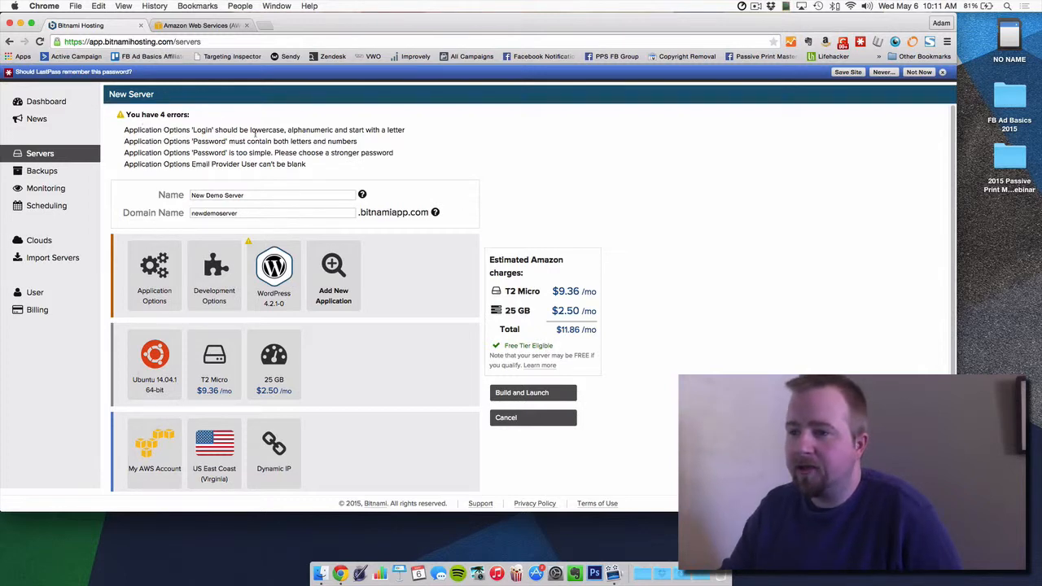
pyautogui.tripleClick(273, 194)
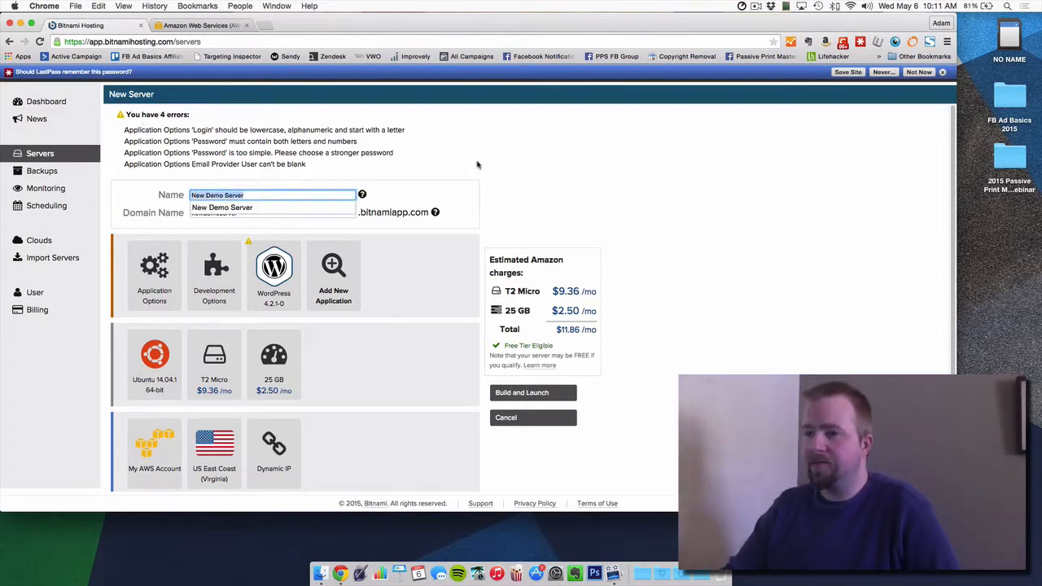
pyautogui.click(275, 194)
pyautogui.moveTo(268, 195); pyautogui.dragTo(173, 197)
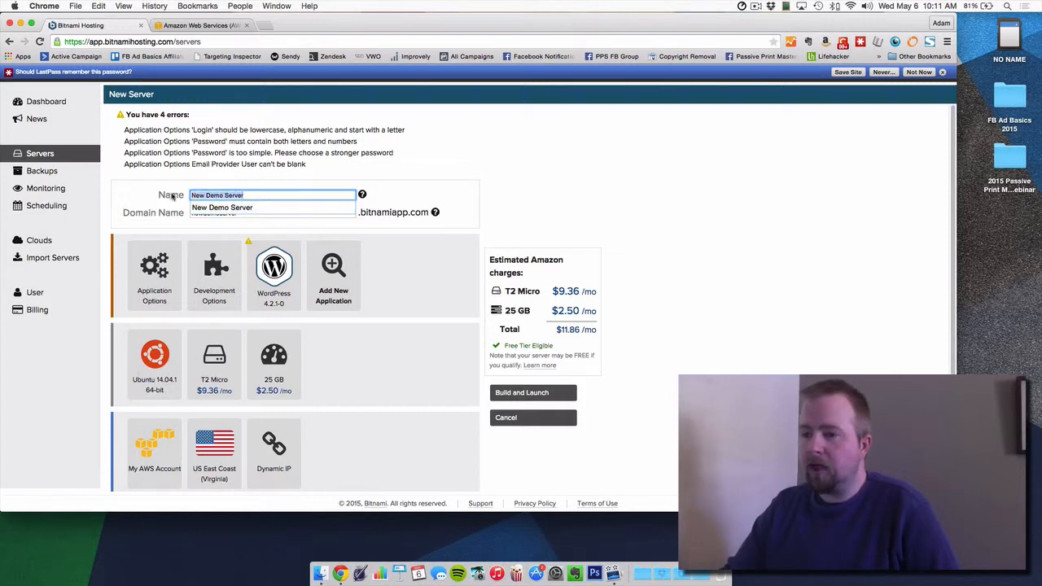
pyautogui.write('newdemoserve')
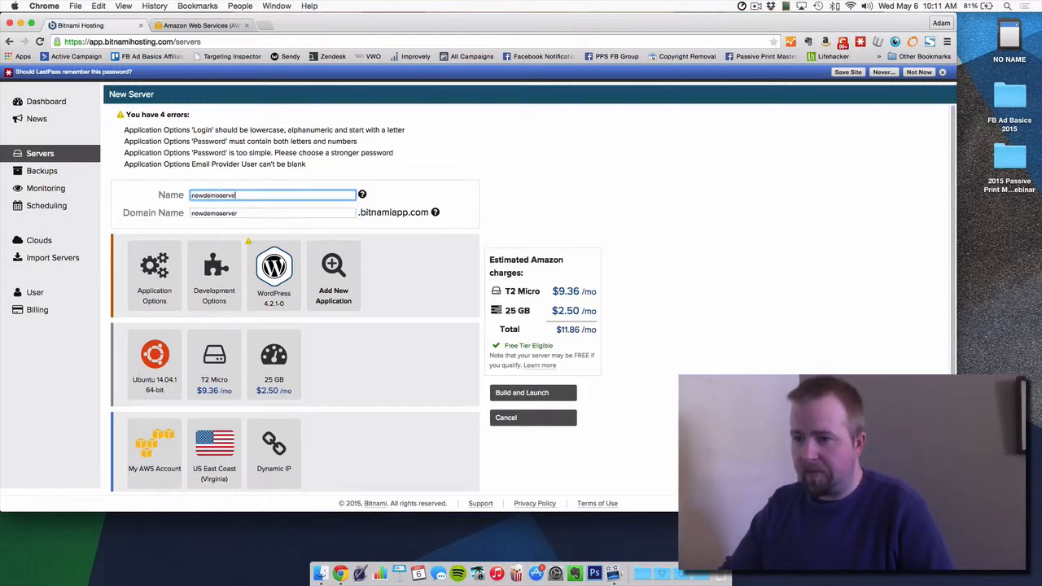
pyautogui.write('r')
pyautogui.click(287, 144)
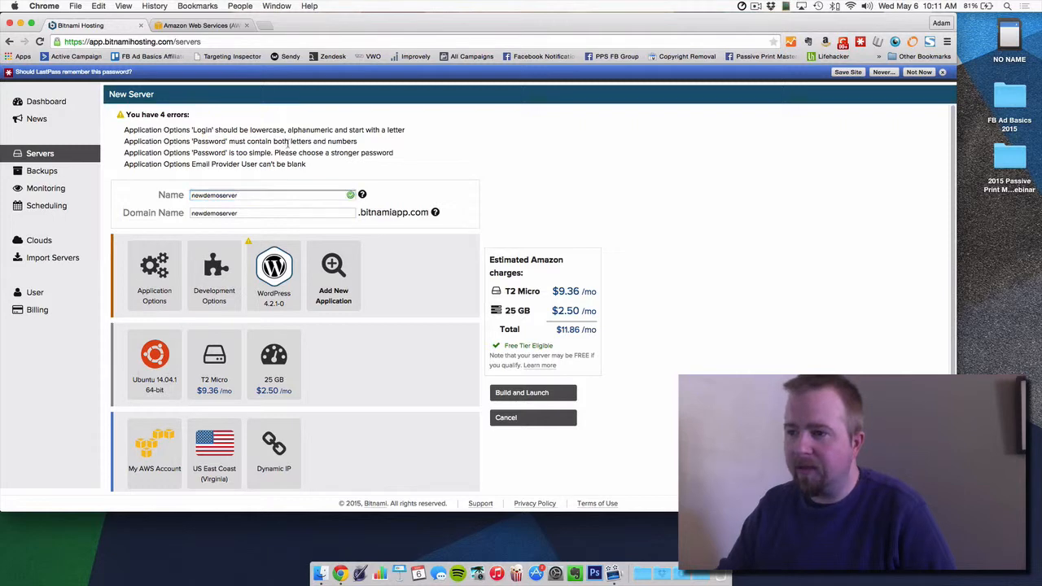
pyautogui.scroll(-1, 419, 252)
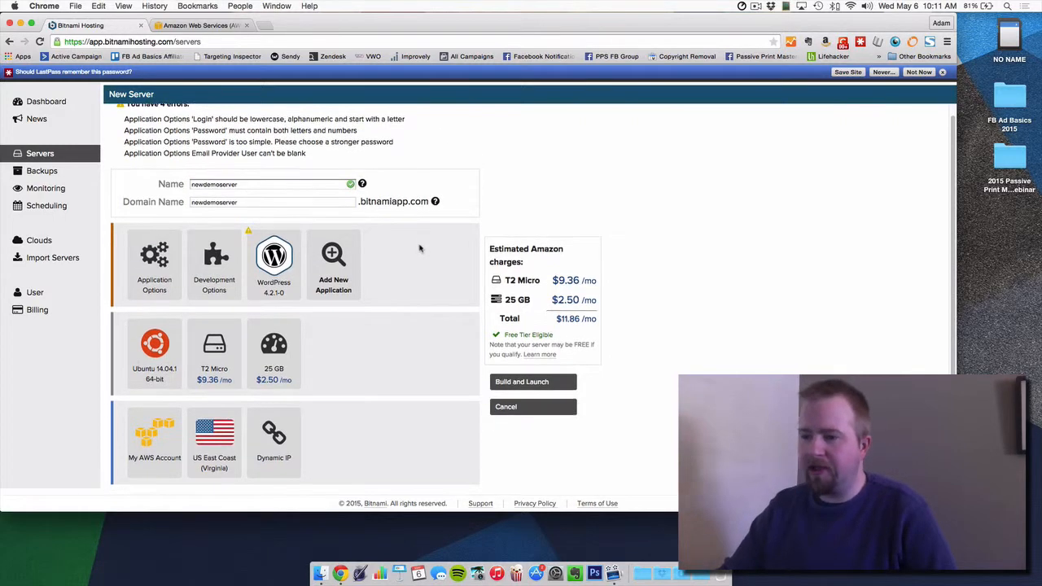
pyautogui.click(267, 257)
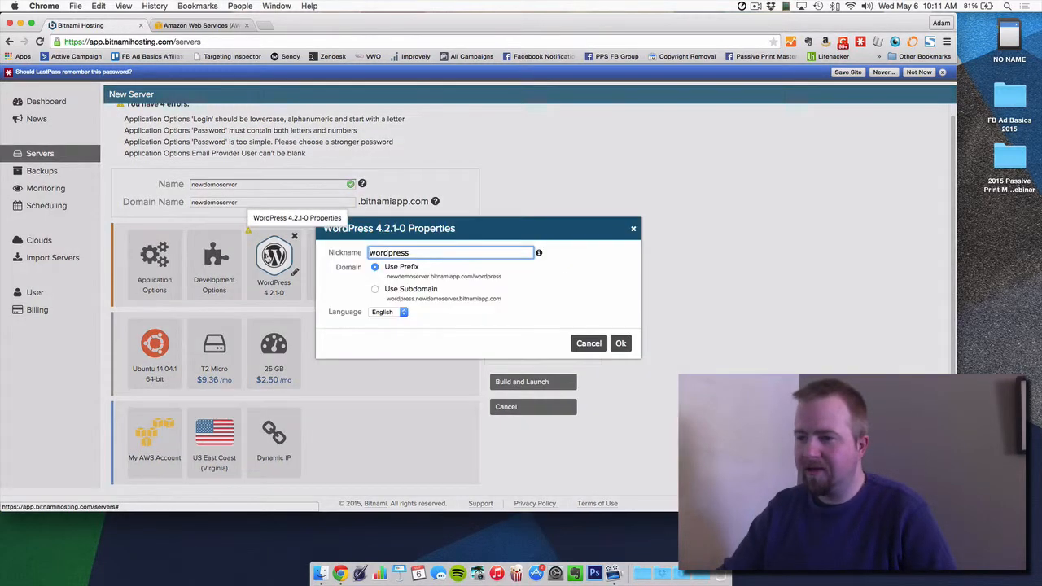
# Step: Replace the WordPress application's nickname with 'Wordpress' and confirm
pyautogui.click(327, 256)
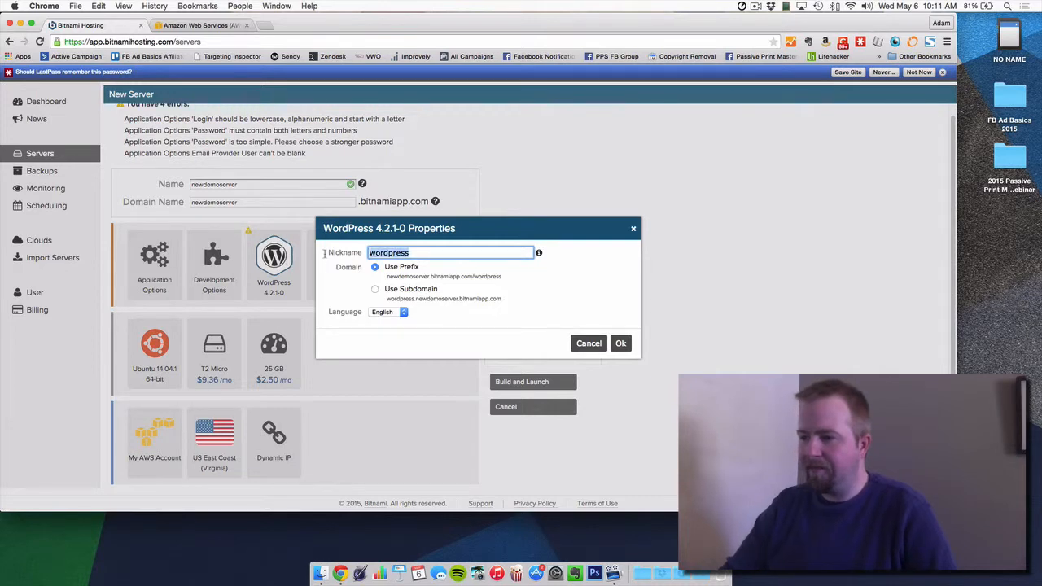
pyautogui.write('Wordpress')
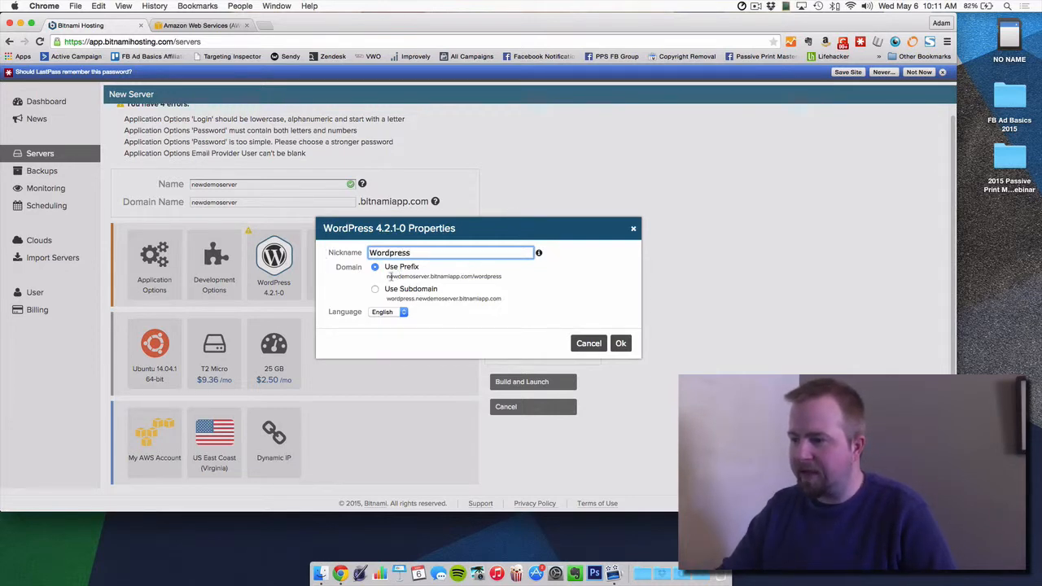
pyautogui.click(621, 343)
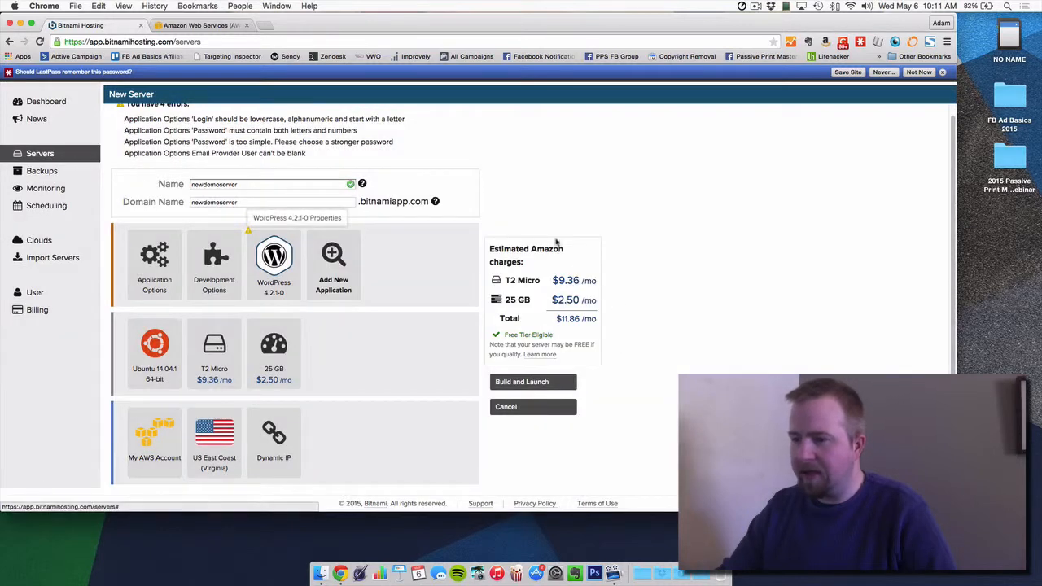
# Step: Reopen the WordPress properties and close them without further changes
pyautogui.click(297, 275)
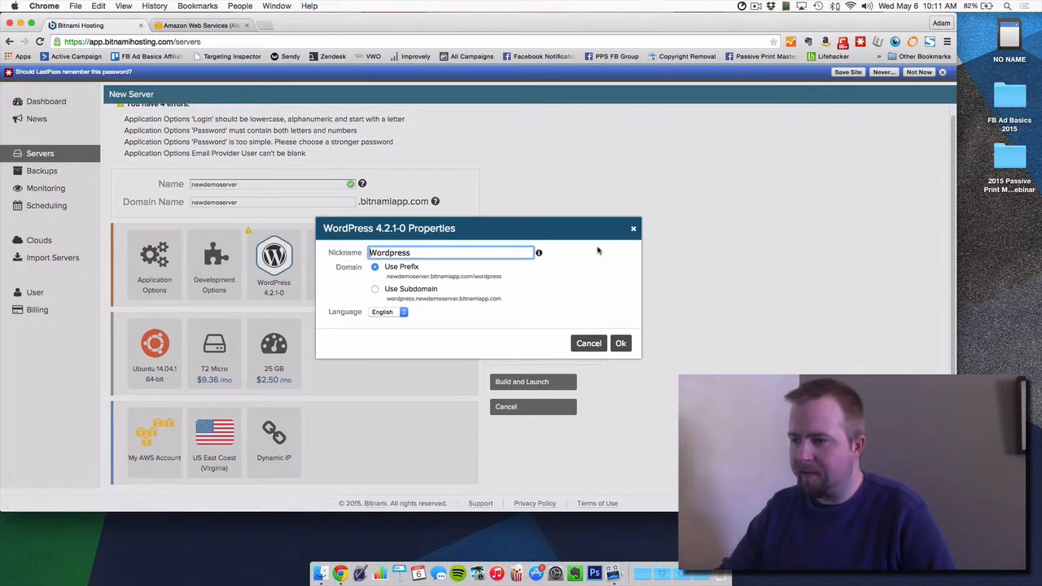
pyautogui.moveTo(540, 256)
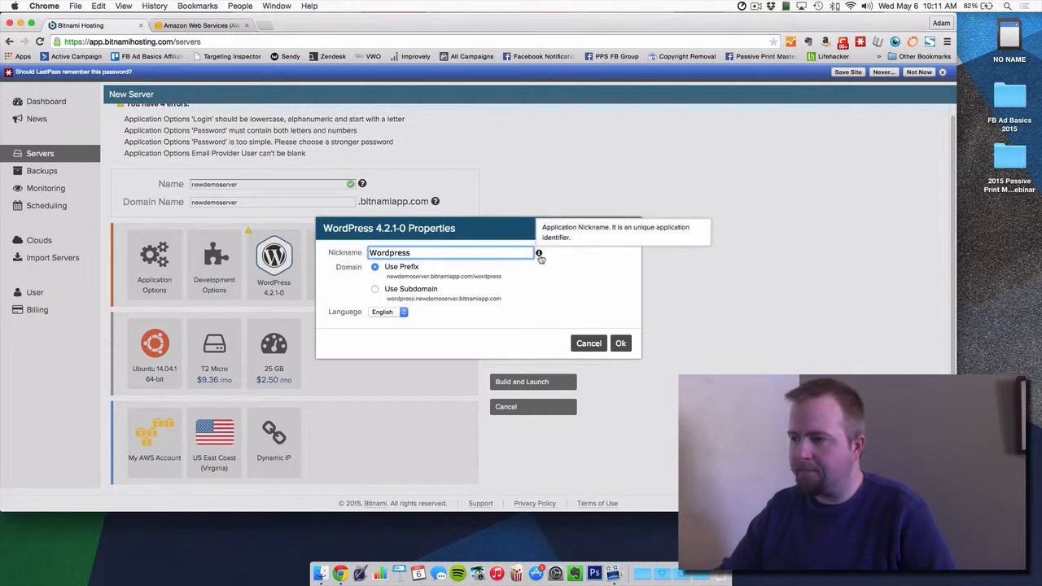
pyautogui.click(632, 230)
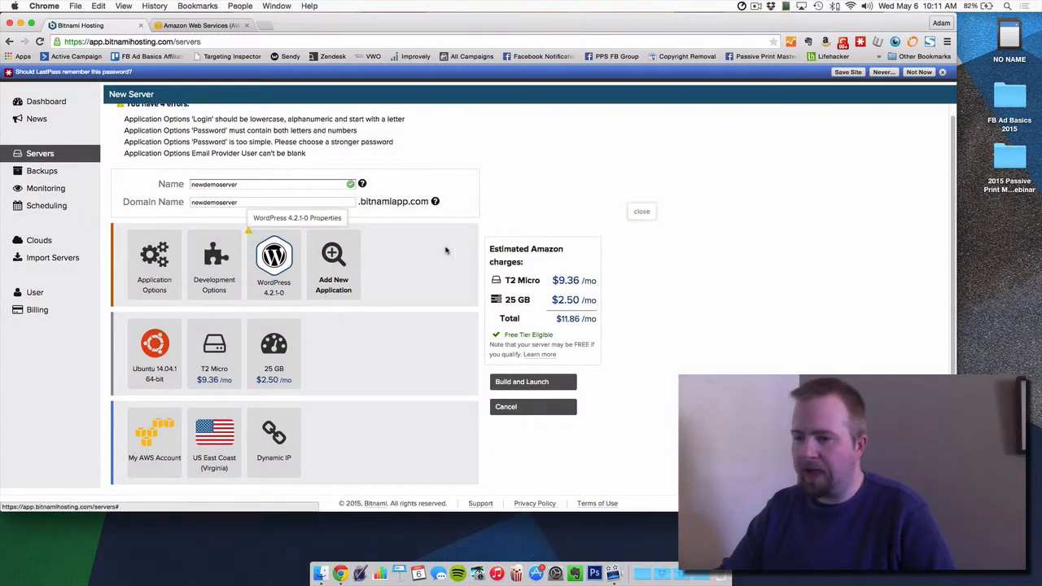
pyautogui.scroll(1, 209, 155)
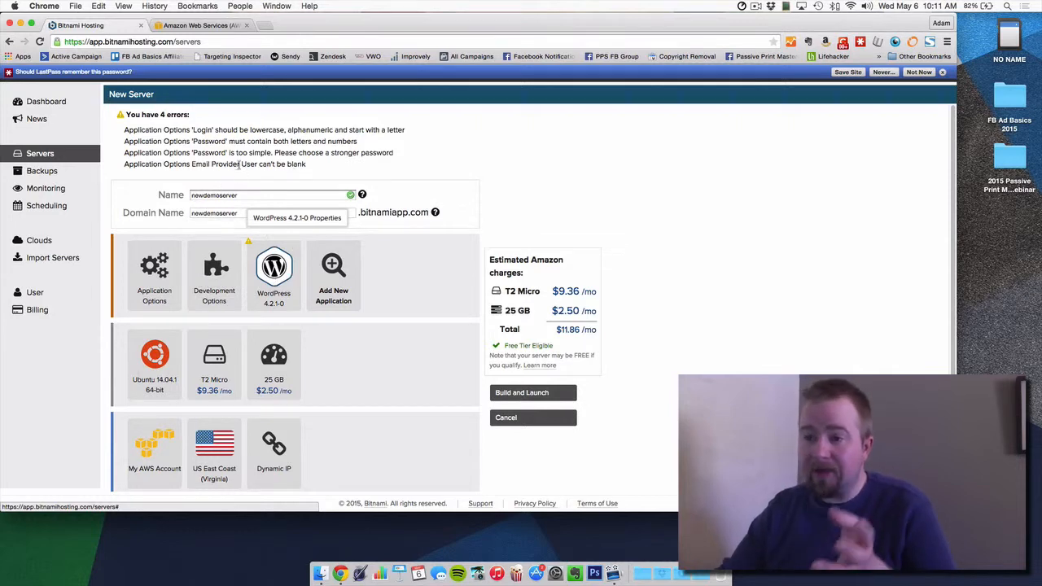
# Step: Re-enter the application password and its confirmation in Application Options
pyautogui.click(168, 273)
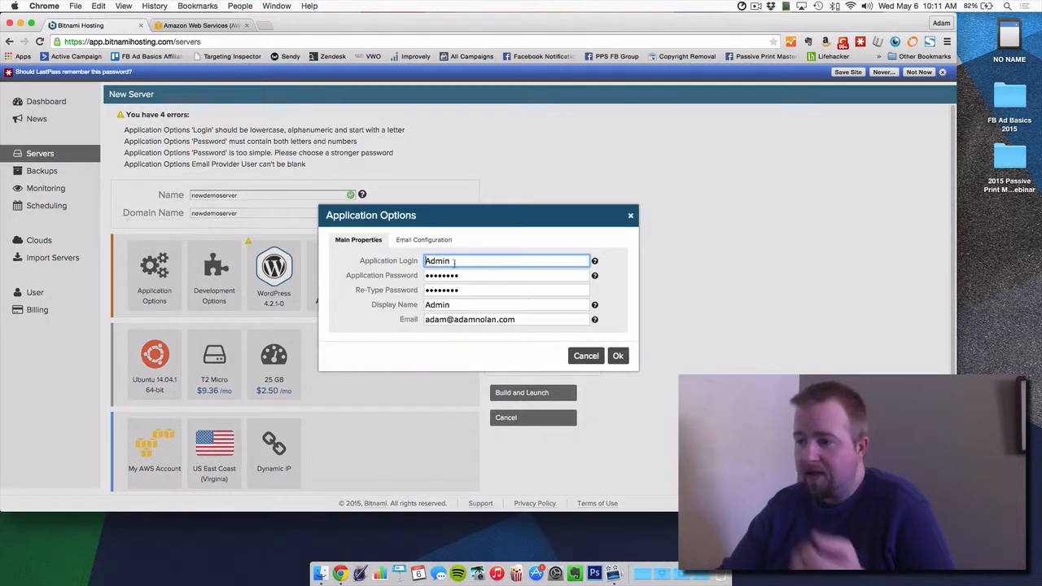
pyautogui.press('Tab')
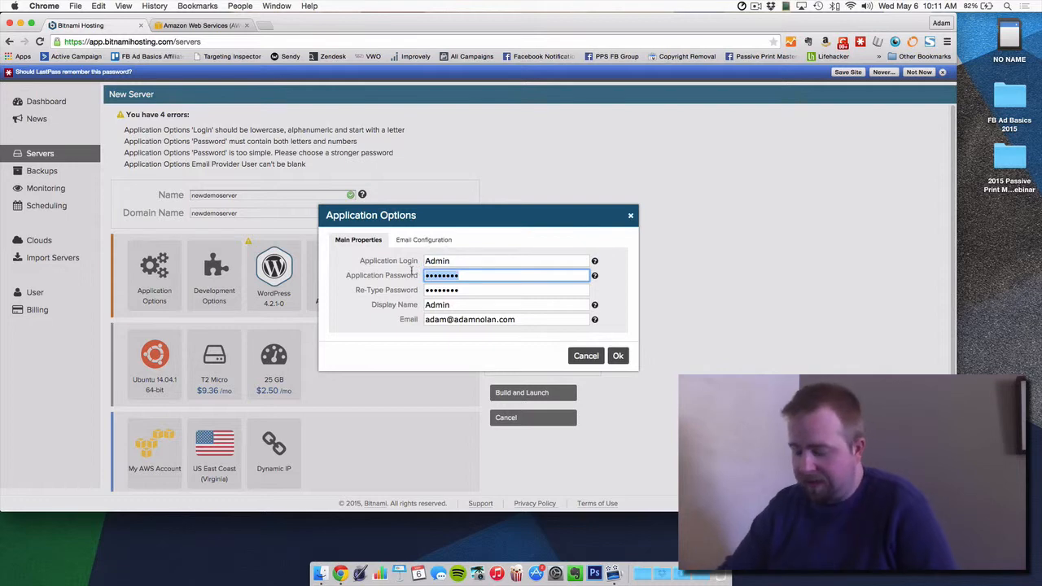
pyautogui.write('•••••••')
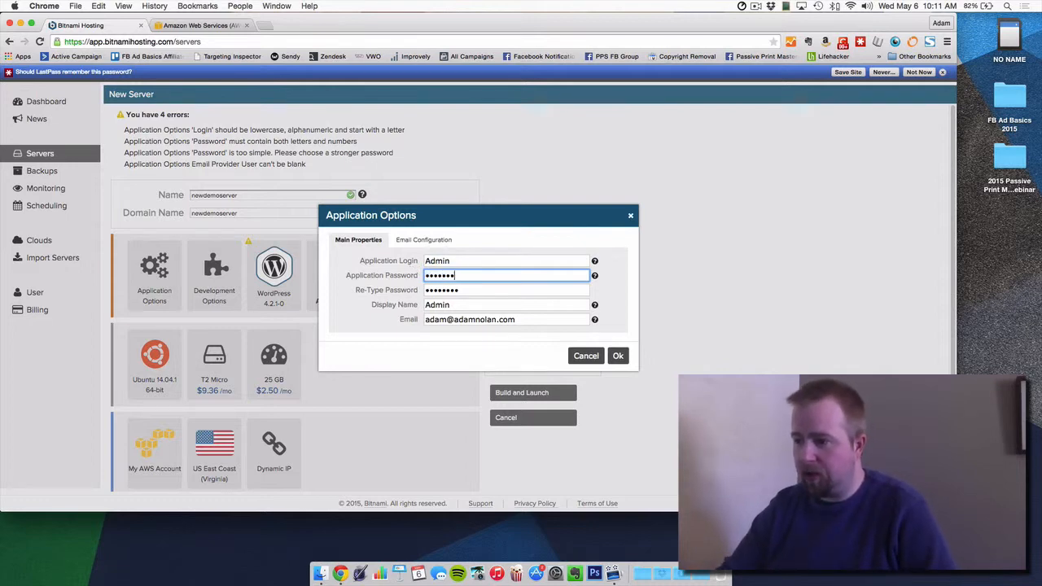
pyautogui.write('••••')
pyautogui.press('Tab')
pyautogui.write('•••')
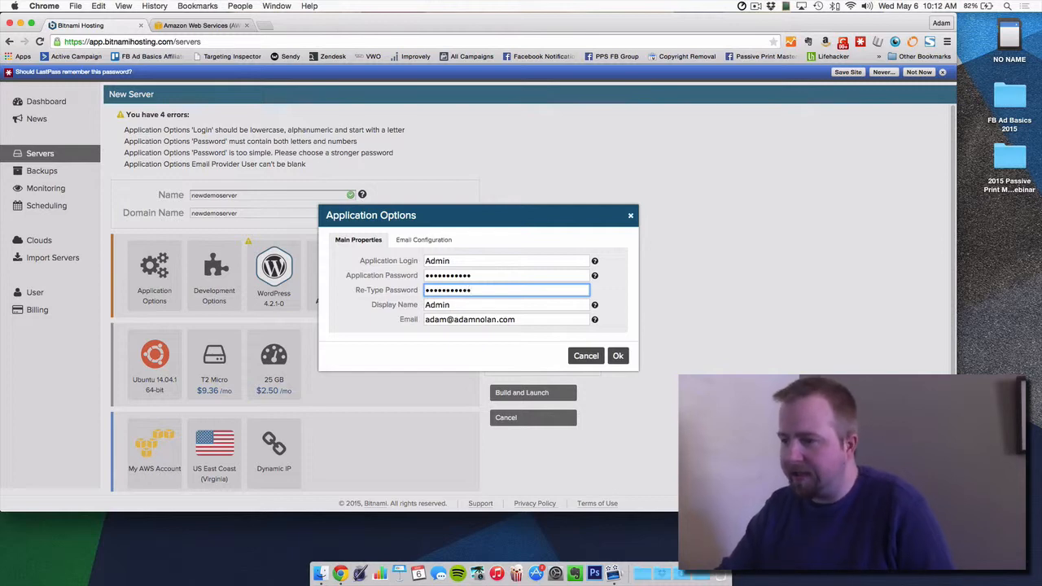
# Step: Fill the Email Configuration user with the Gmail address and paste its password from LastPass
pyautogui.click(411, 239)
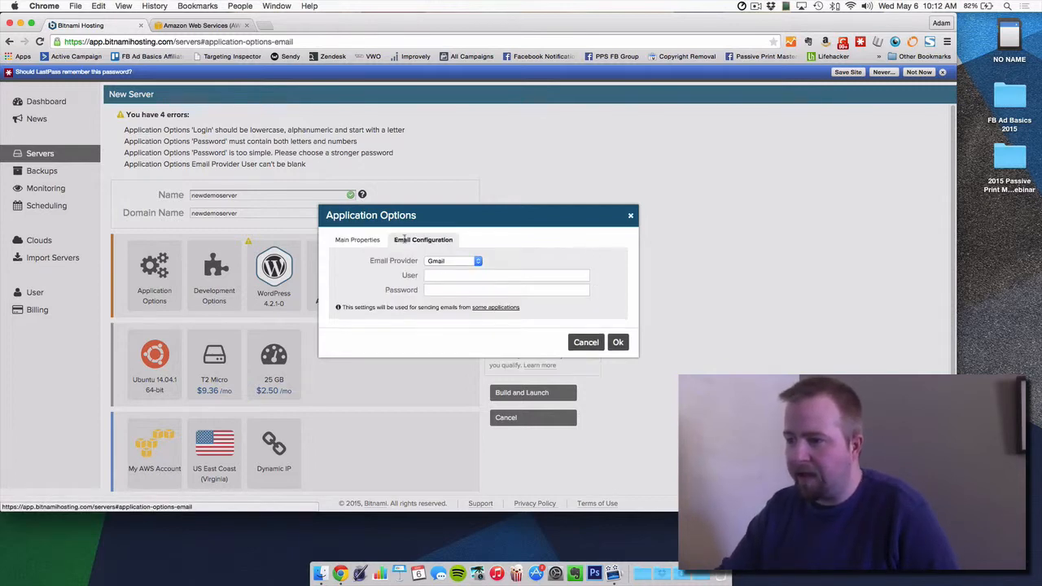
pyautogui.click(458, 274)
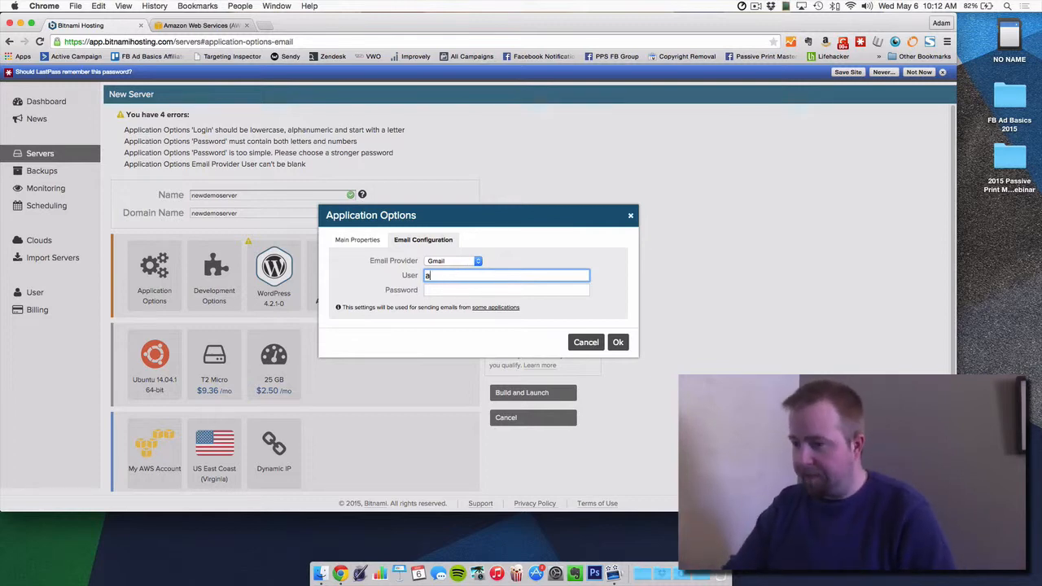
pyautogui.press('Tab')
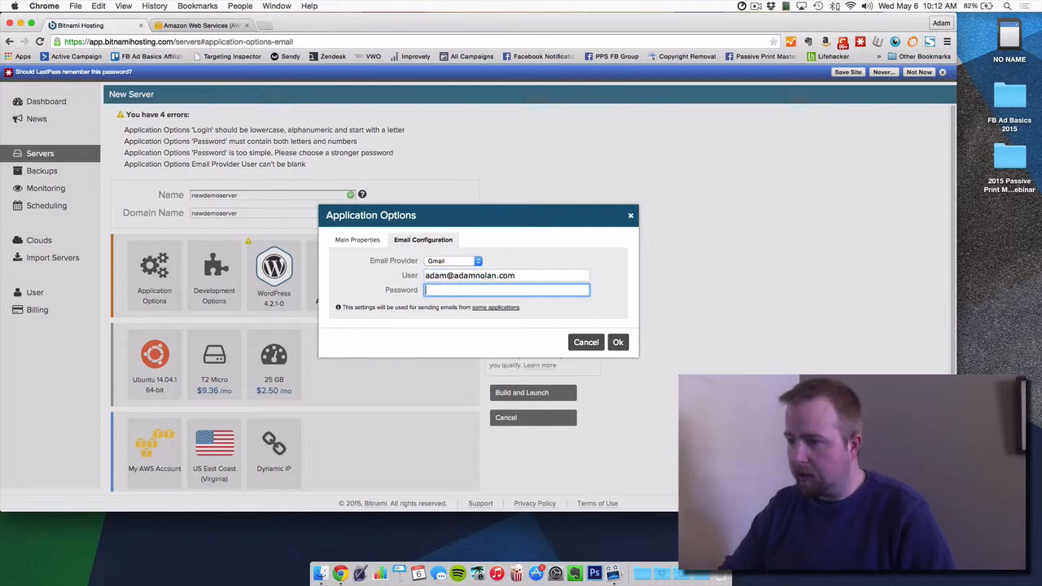
pyautogui.click(860, 42)
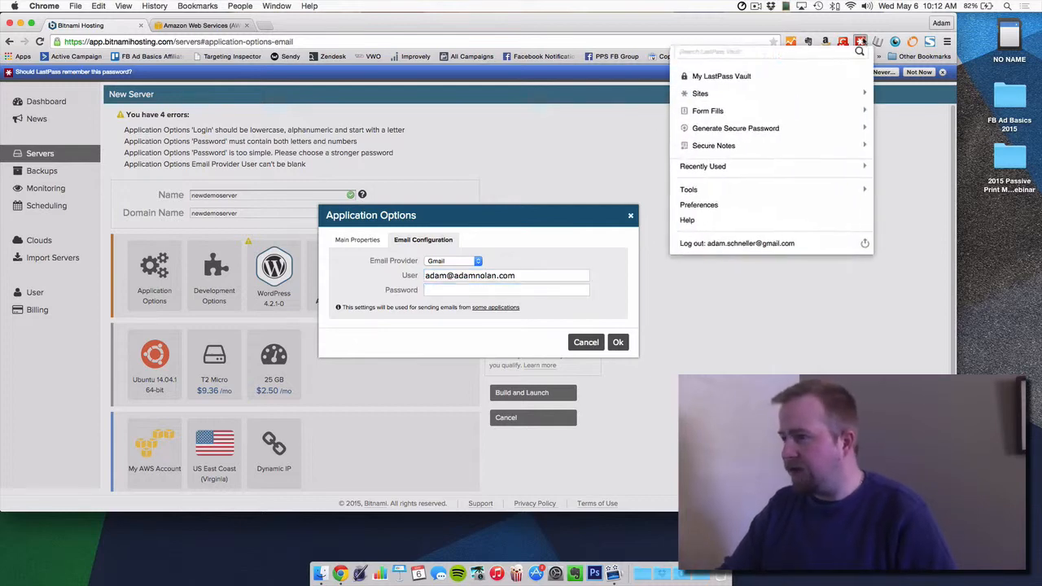
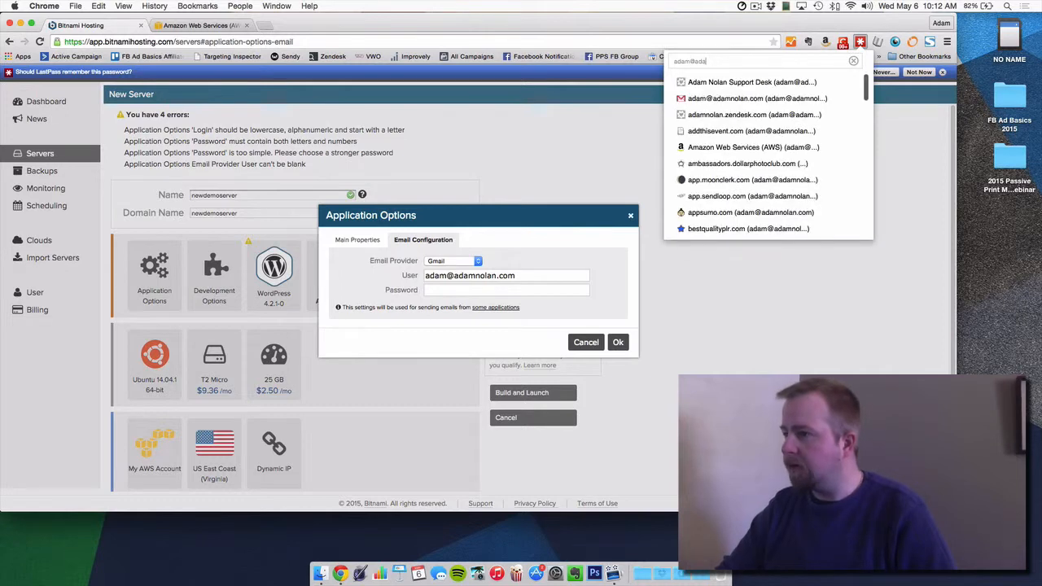
pyautogui.click(854, 99)
pyautogui.click(727, 112)
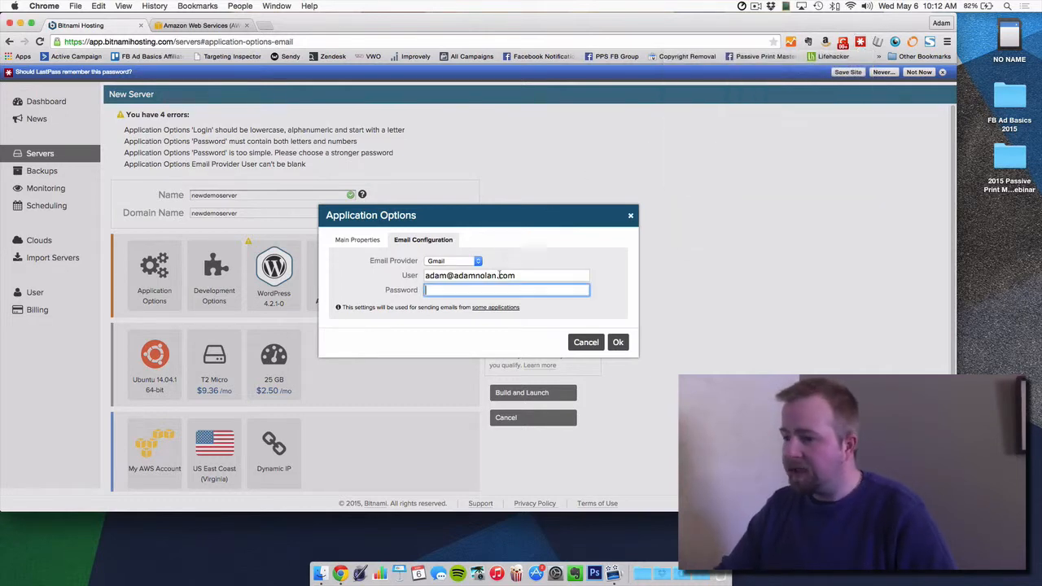
pyautogui.press('super+v')
# Step: Save the application options and try Build and Launch, which reports the login error
pyautogui.click(617, 342)
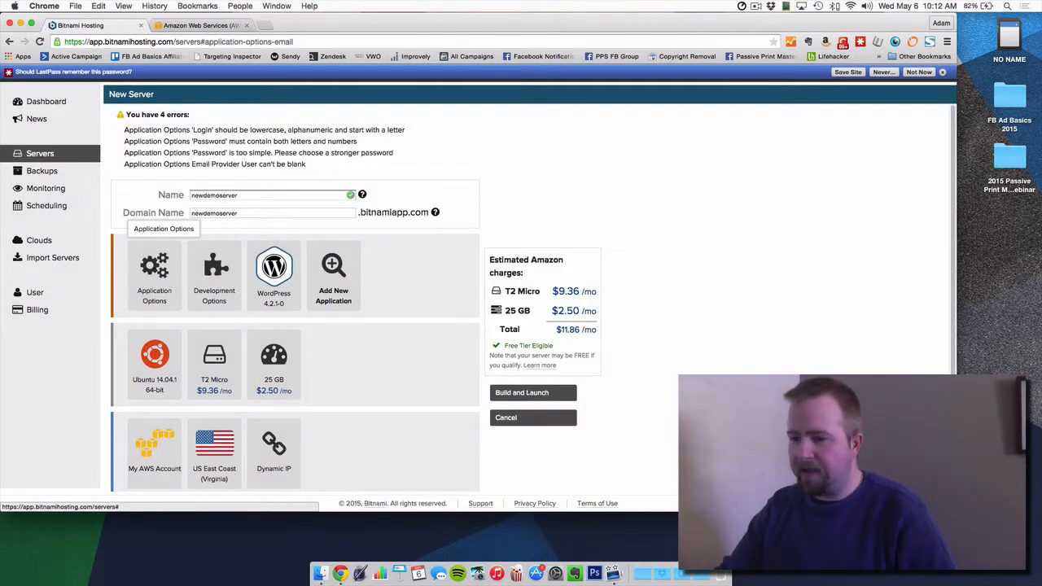
pyautogui.click(533, 398)
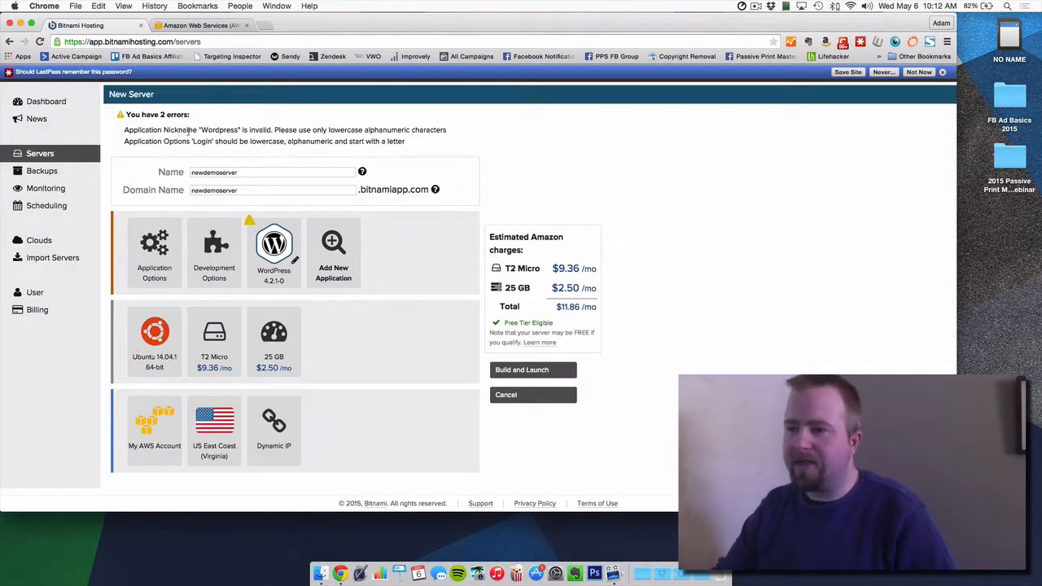
pyautogui.moveTo(159, 140); pyautogui.dragTo(257, 142)
pyautogui.click(281, 143)
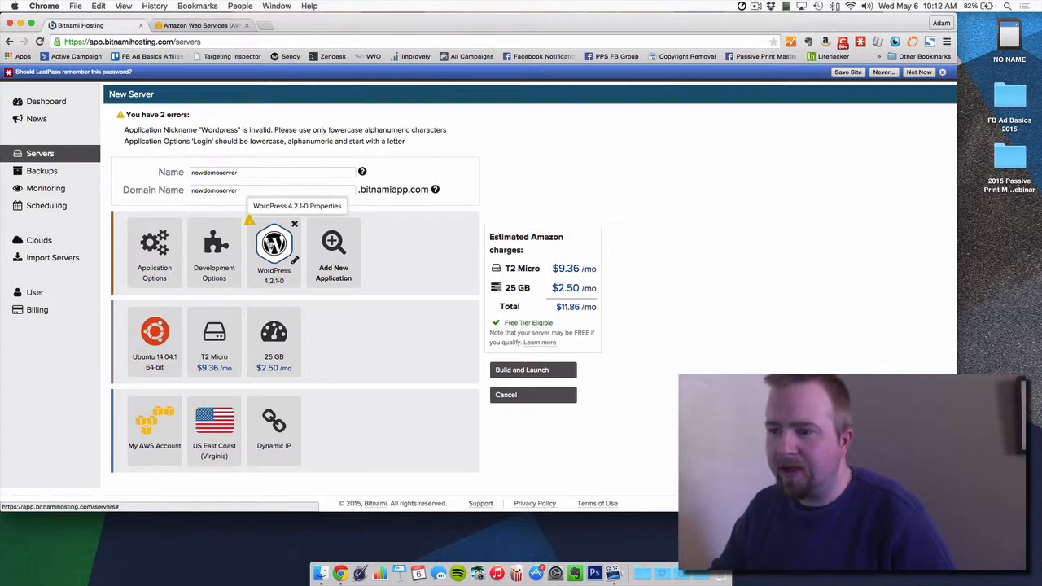
# Step: Change the WordPress nickname to lowercase 'wordpressdemoserver' and confirm
pyautogui.click(295, 259)
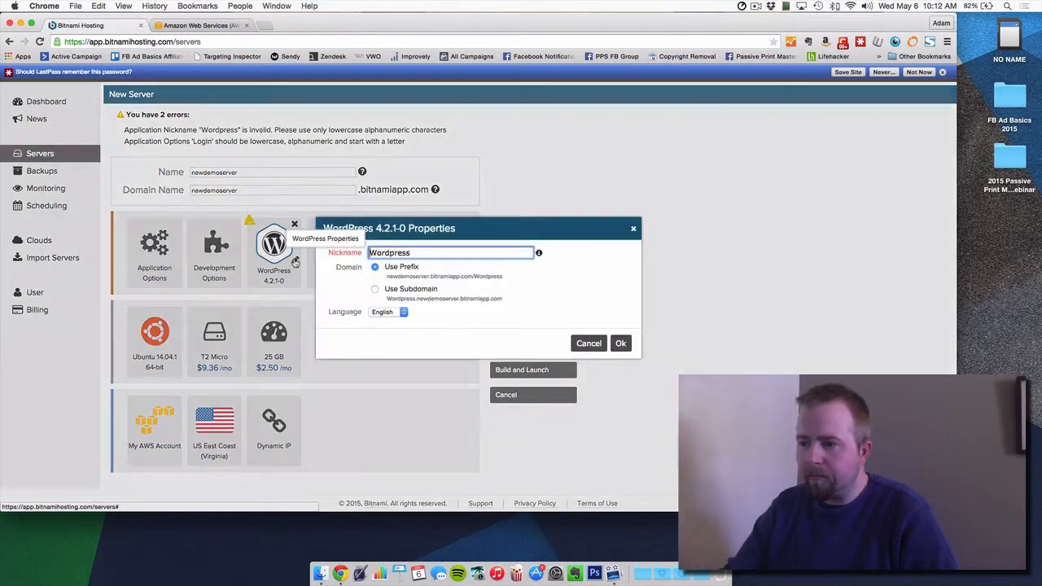
pyautogui.click(371, 253)
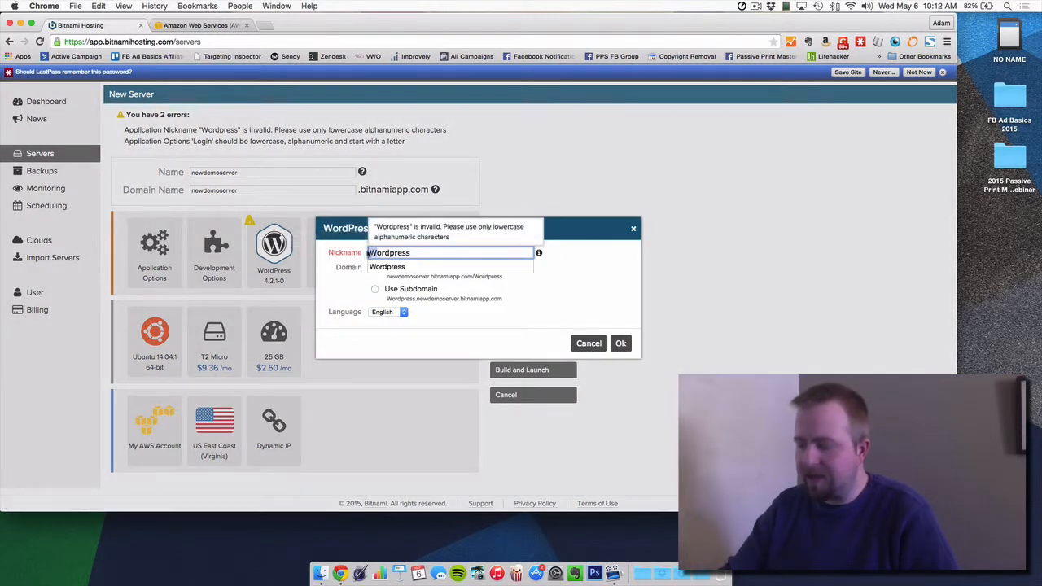
pyautogui.press('Delete')
pyautogui.write('w')
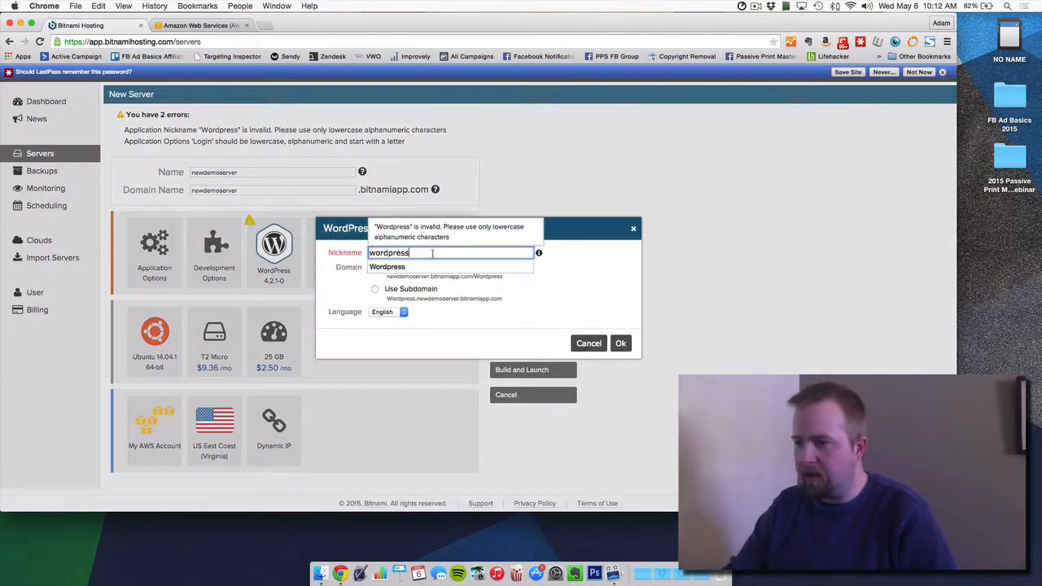
pyautogui.write('demo')
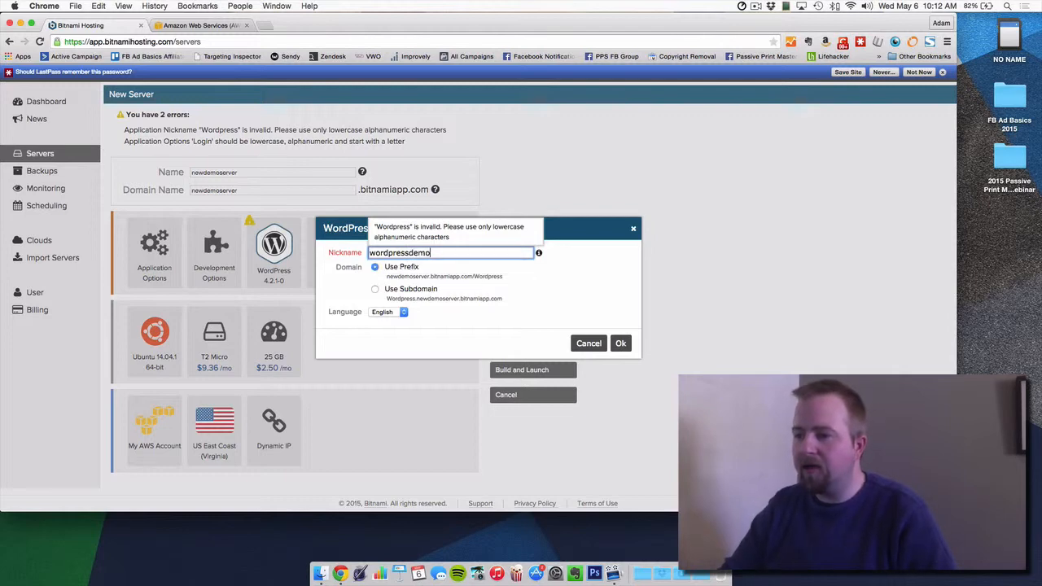
pyautogui.write('server')
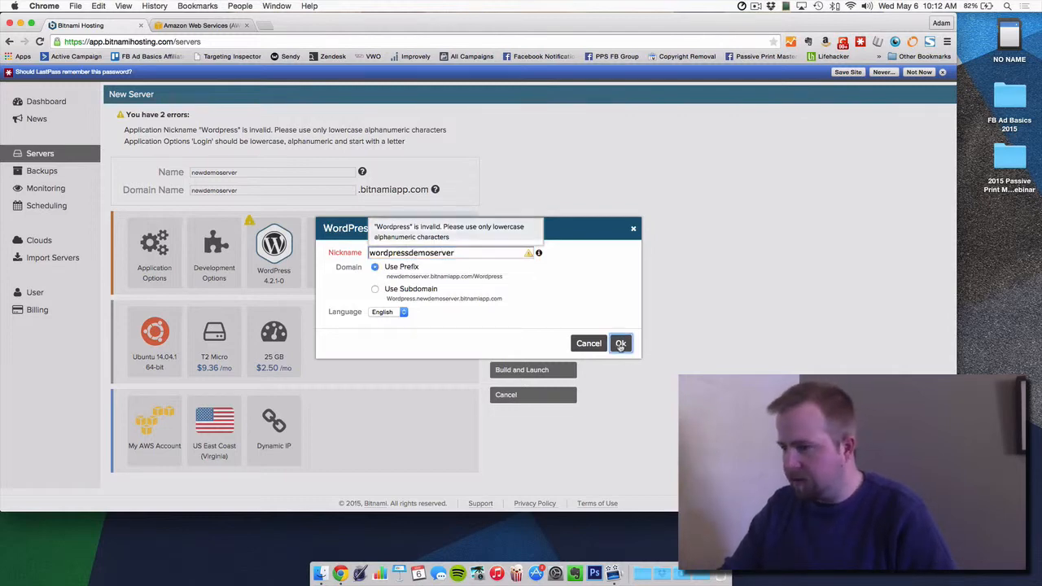
pyautogui.click(620, 342)
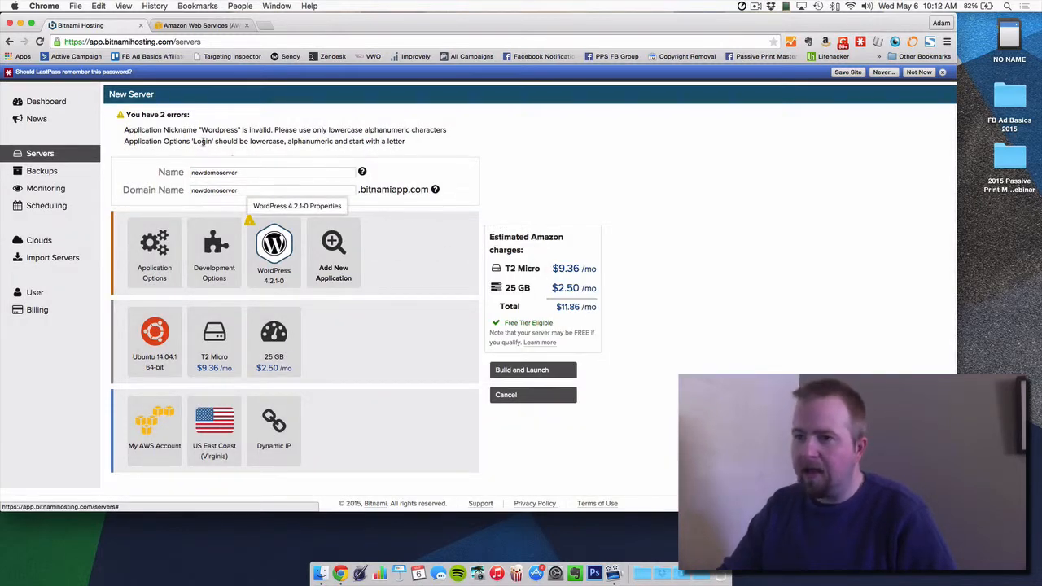
# Step: Retype the application login as lowercase admin, enter a new password, and save
pyautogui.click(154, 245)
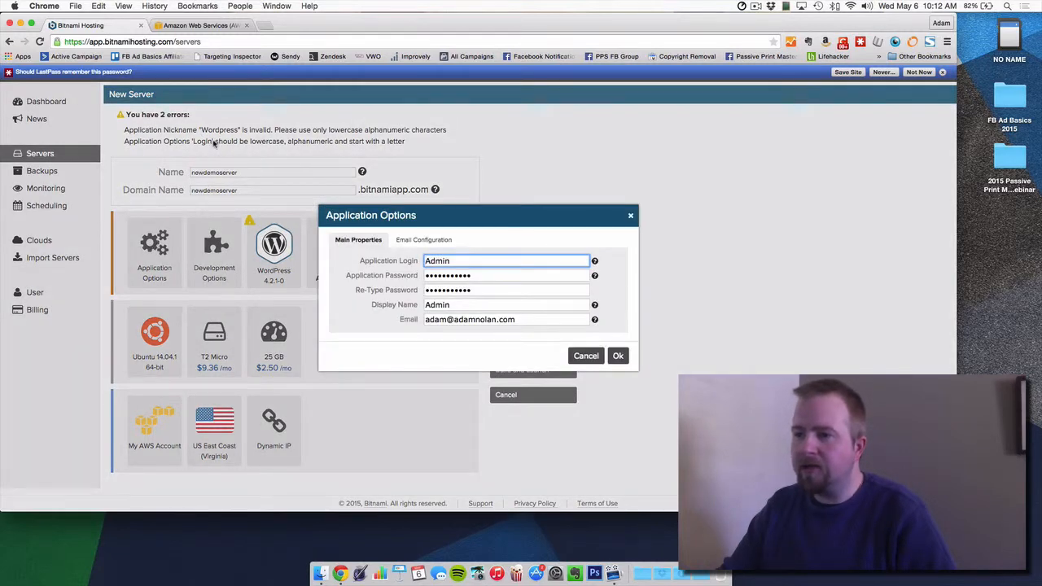
pyautogui.doubleClick(459, 262)
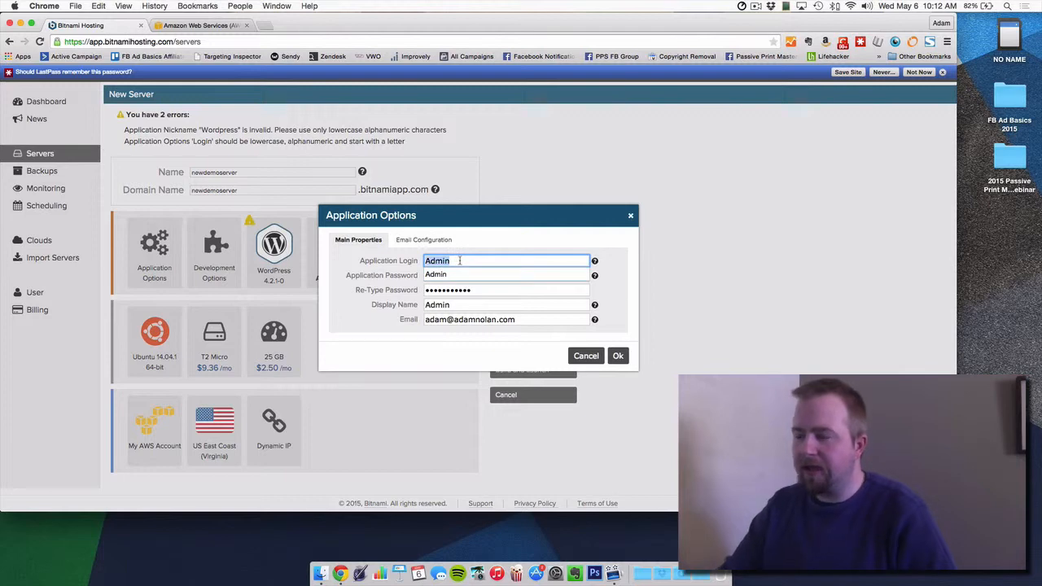
pyautogui.write('a')
pyautogui.press('Tab')
pyautogui.write('••')
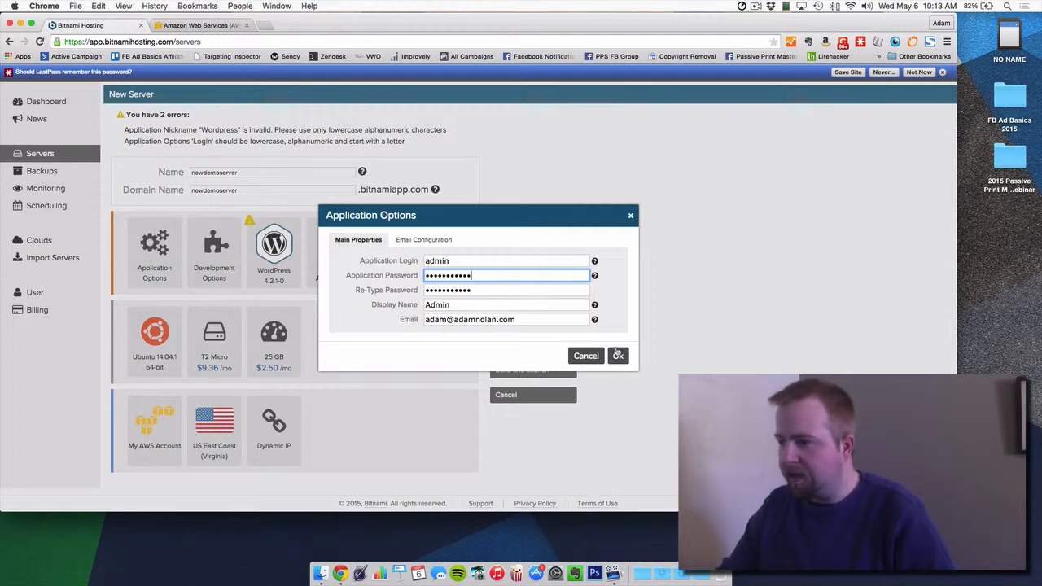
pyautogui.click(618, 355)
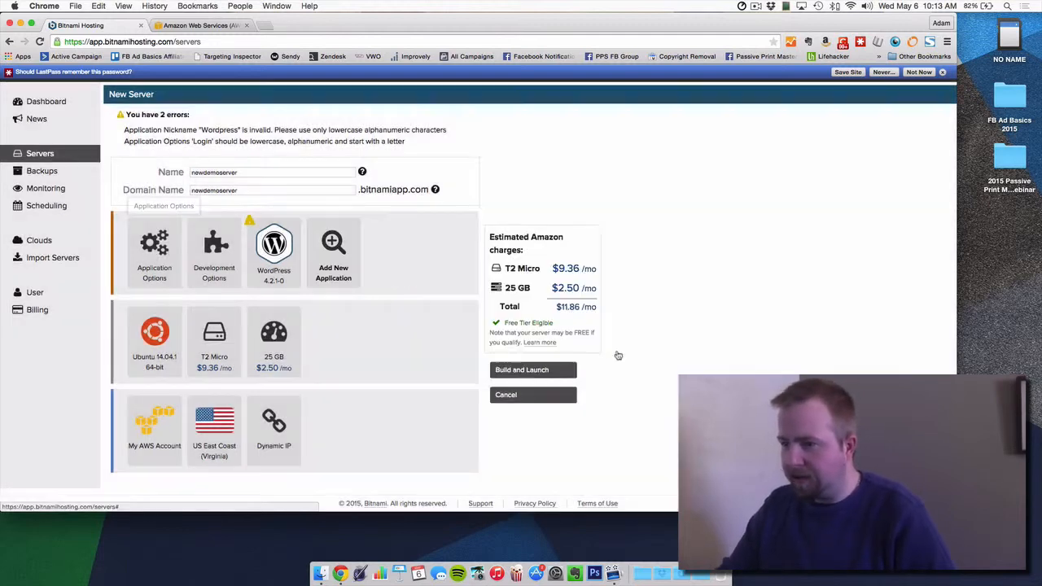
# Step: Build and launch newdemoserver and watch its Building status in Server Management
pyautogui.click(552, 371)
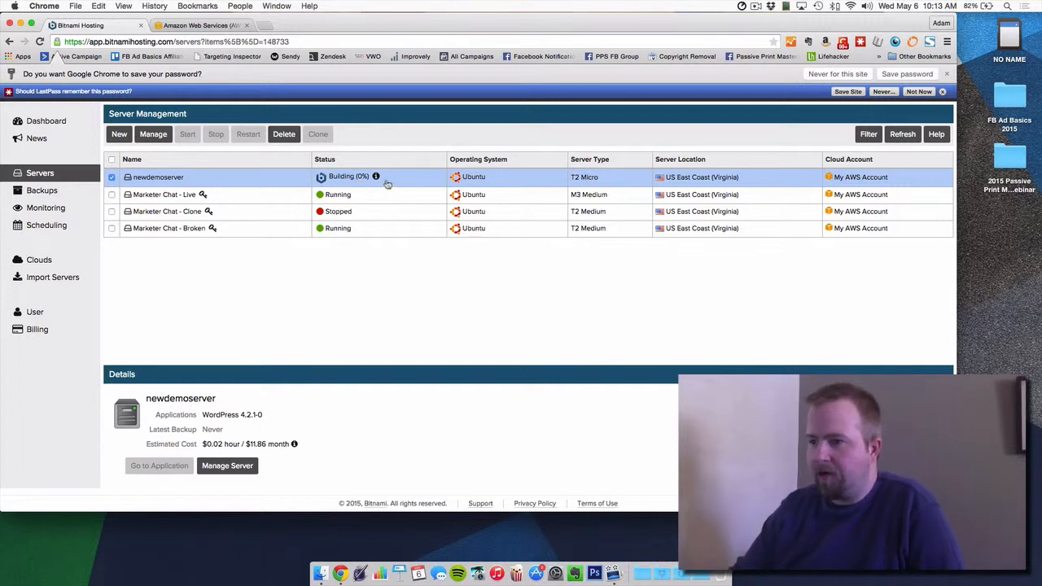
pyautogui.moveTo(376, 176)
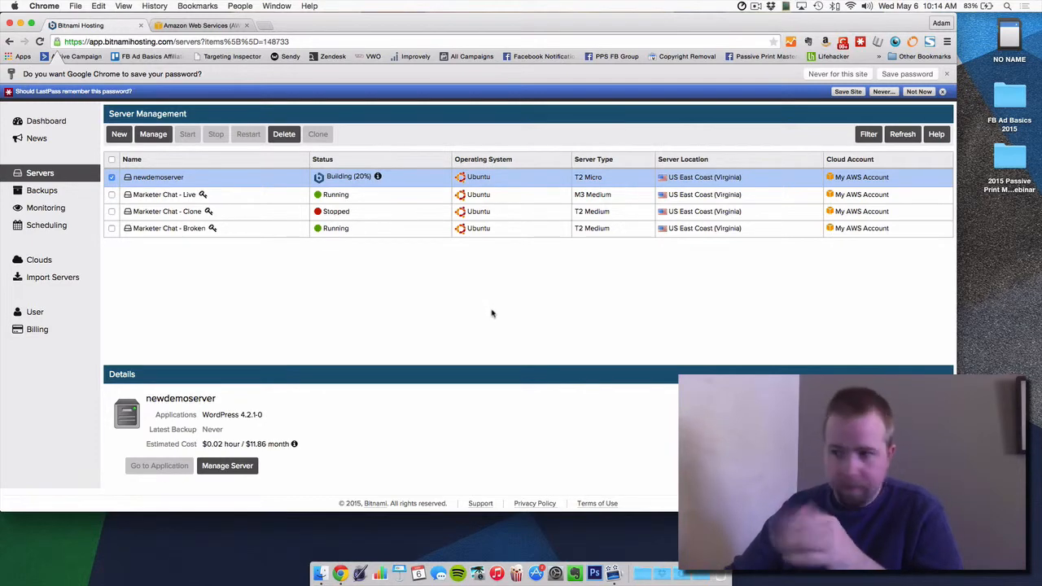
pyautogui.click(756, 5)
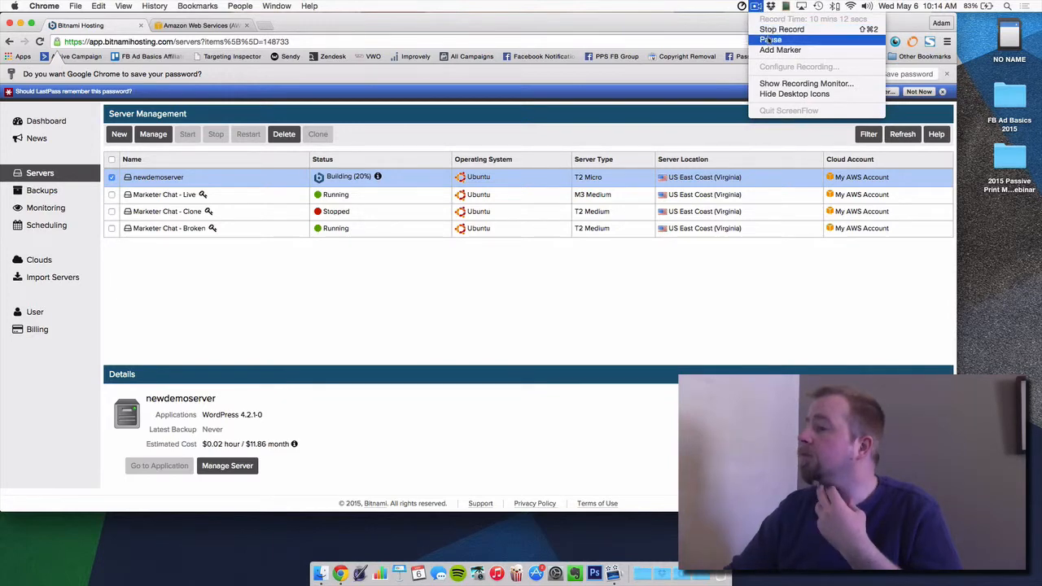
pyautogui.click(770, 39)
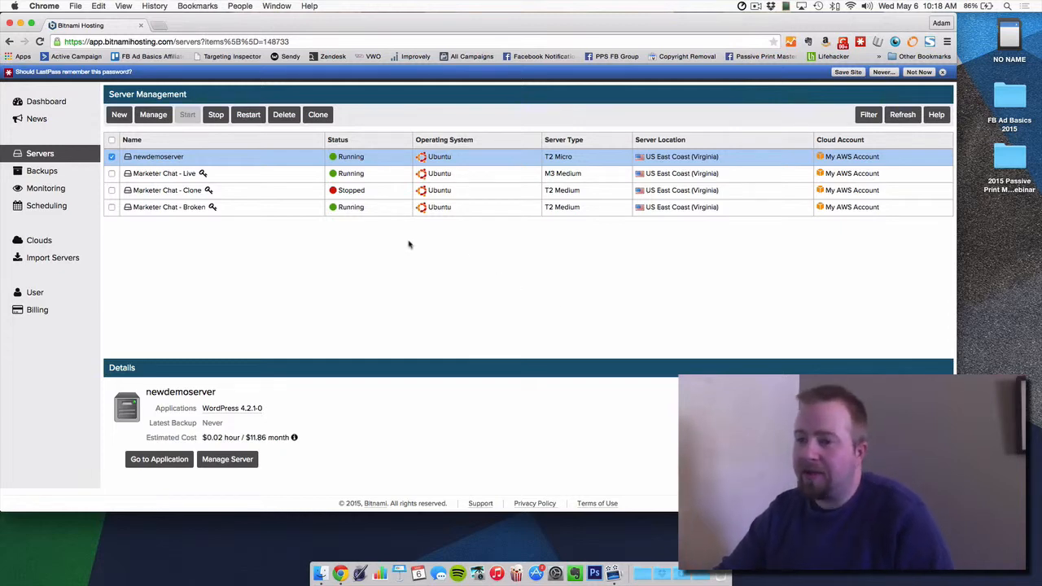
# Step: Open newdemoserver's application page in a new tab and view its Installed Applications
pyautogui.click(167, 157)
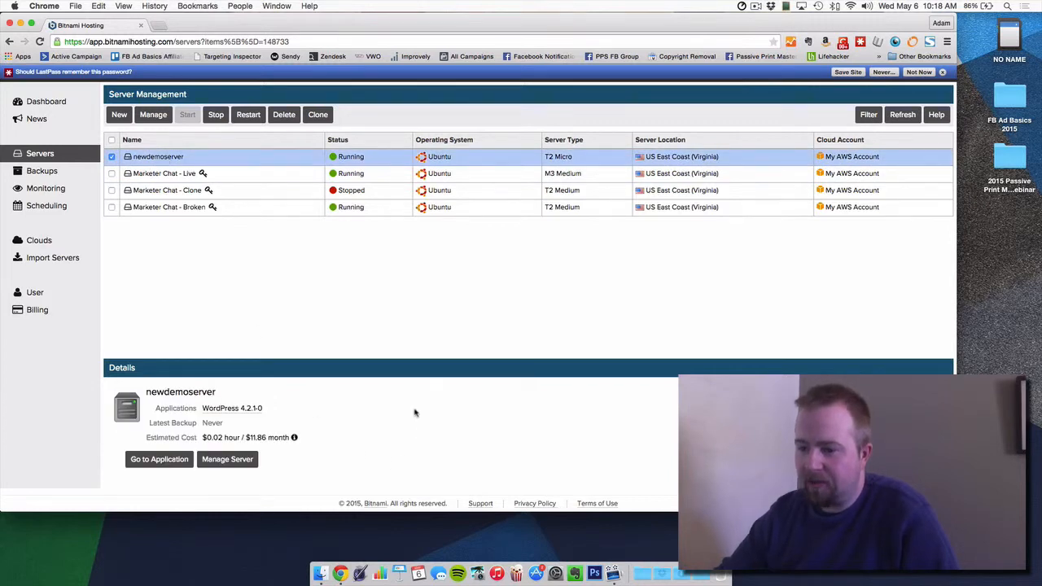
pyautogui.click(169, 461)
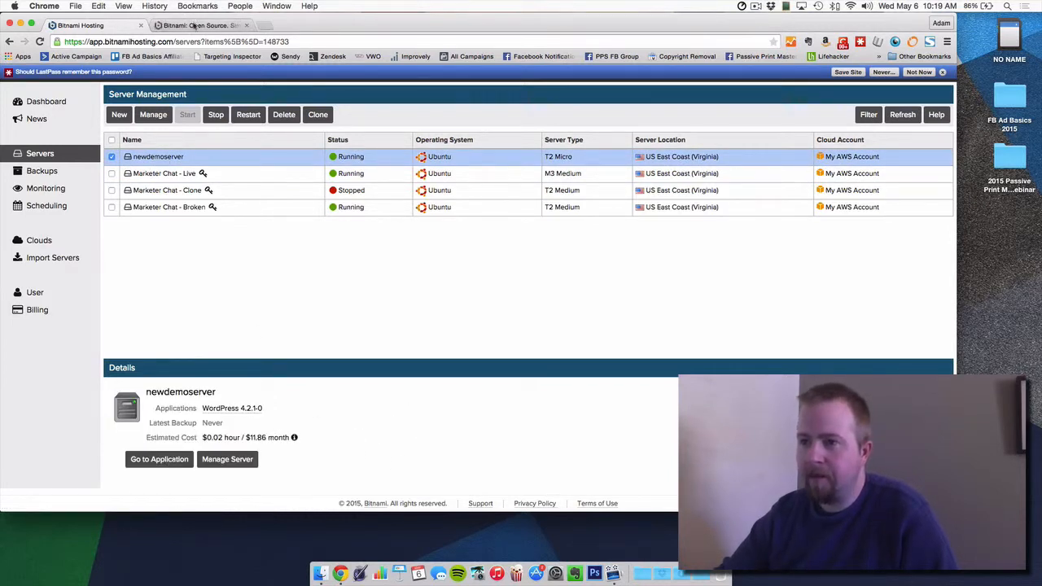
pyautogui.click(194, 26)
pyautogui.click(687, 122)
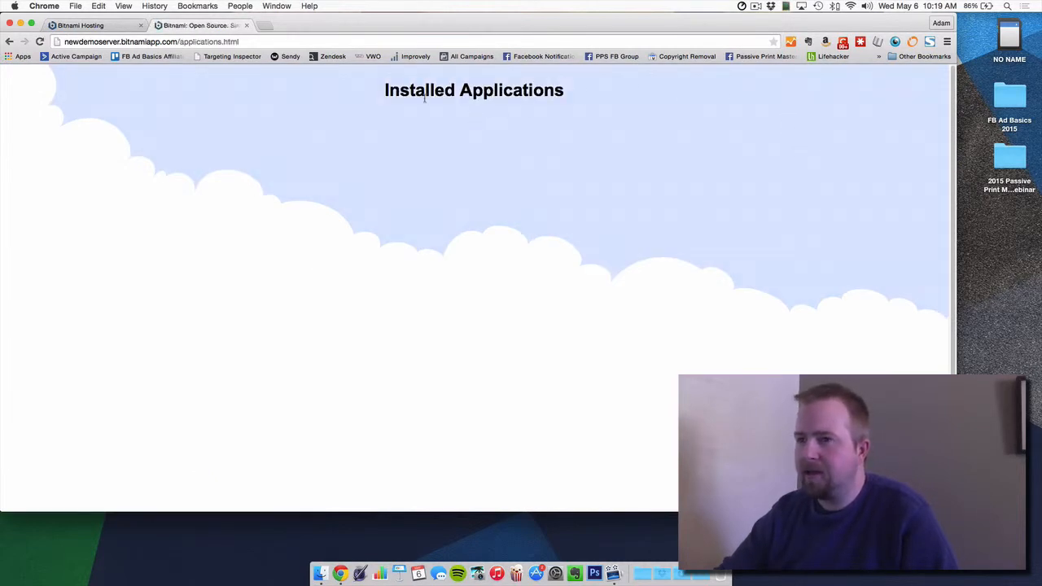
pyautogui.moveTo(408, 106); pyautogui.dragTo(422, 260)
pyautogui.moveTo(464, 293); pyautogui.dragTo(378, 98)
pyautogui.click(378, 98)
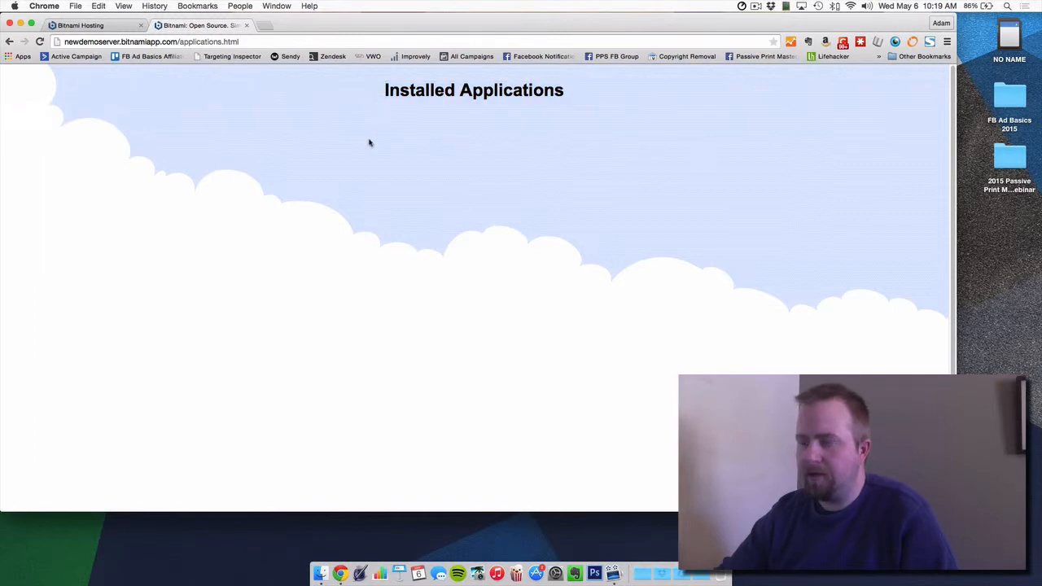
# Step: Back on the Bitnami Hosting tab, open Manage Server for newdemoserver
pyautogui.click(82, 26)
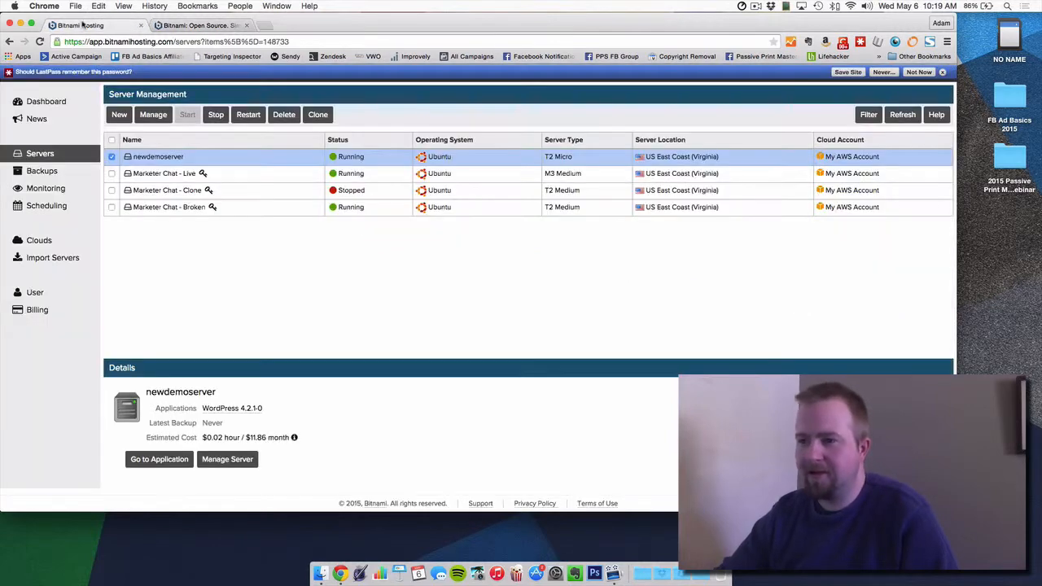
pyautogui.click(174, 159)
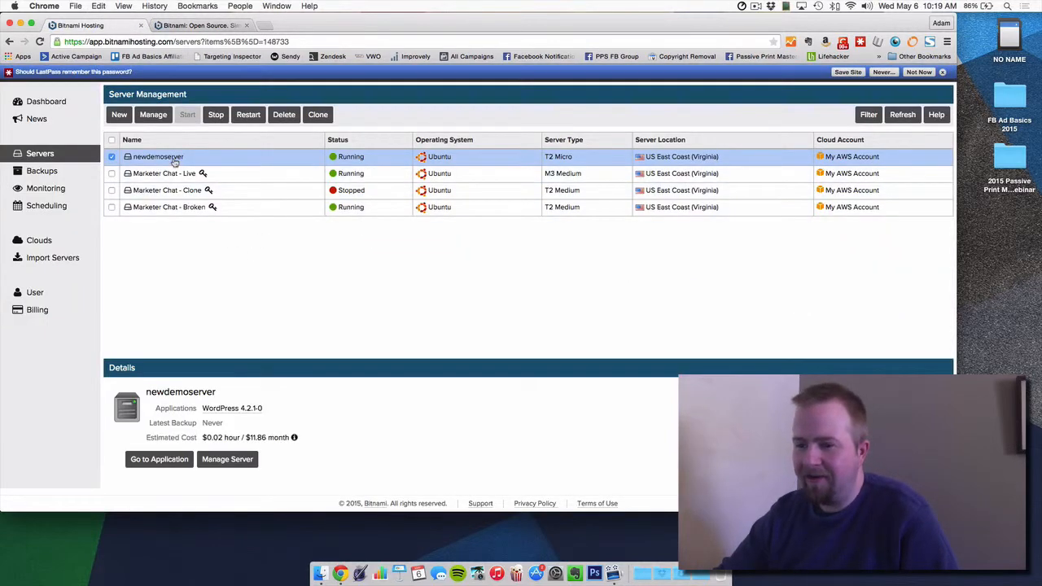
pyautogui.click(219, 461)
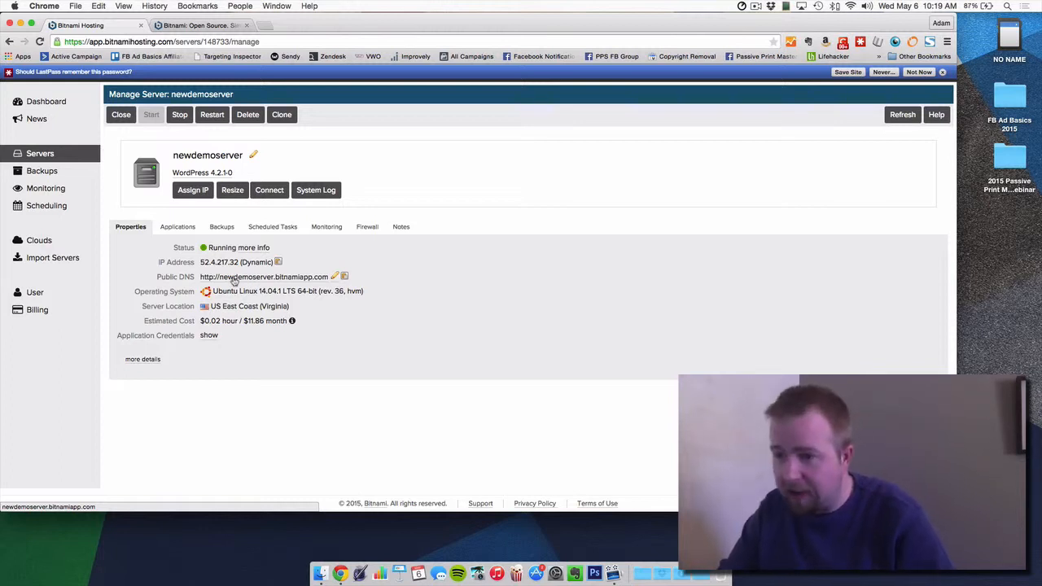
# Step: Open the Public DNS address newdemoserver.bitnamiapp.com and view its installed applications
pyautogui.click(291, 278)
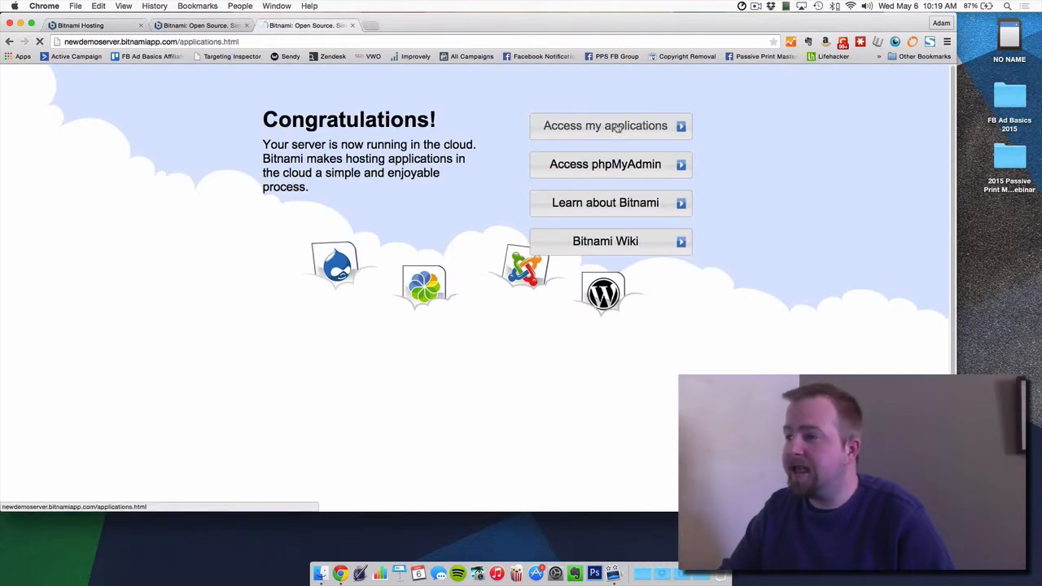
pyautogui.click(617, 135)
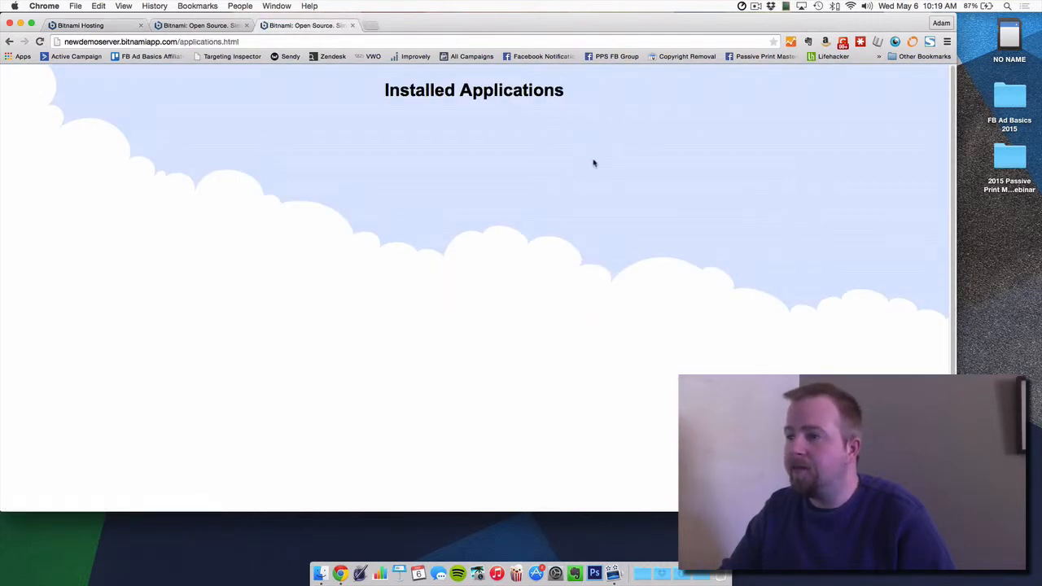
pyautogui.doubleClick(213, 41)
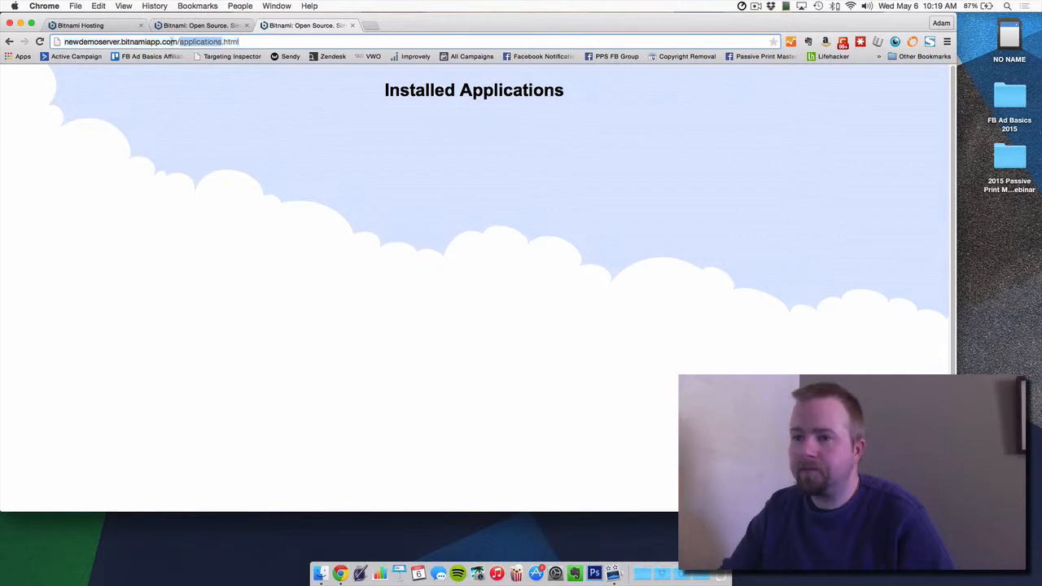
pyautogui.click(161, 42)
pyautogui.click(552, 231)
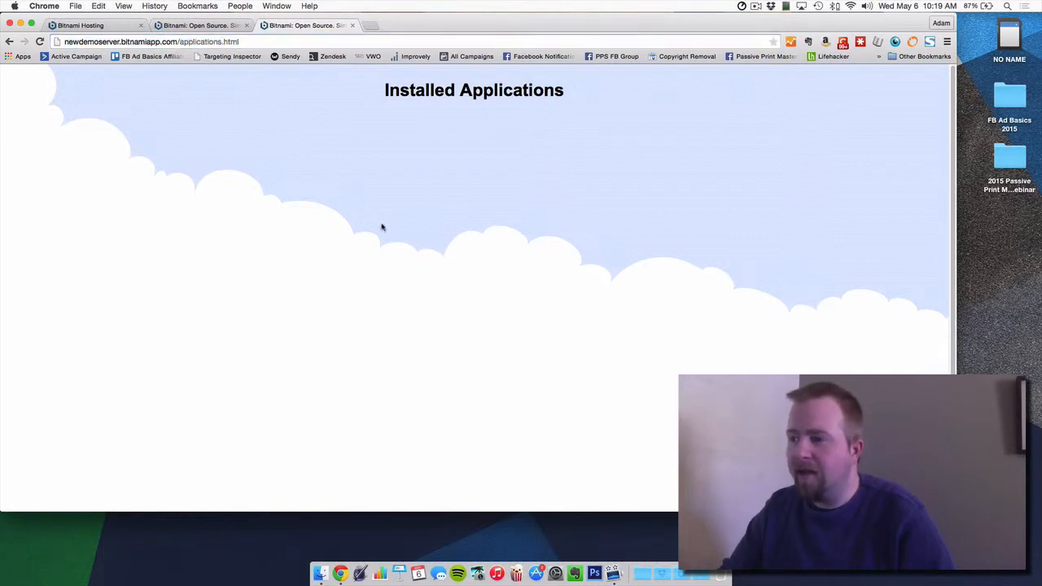
# Step: Close the duplicate Bitnami tabs to return to the Manage Server page
pyautogui.click(175, 25)
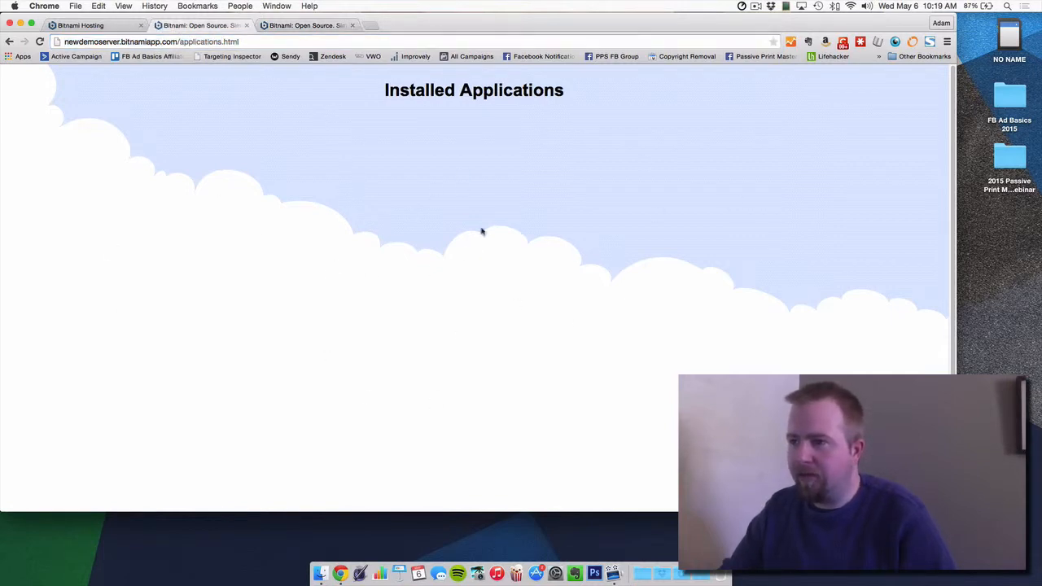
pyautogui.click(329, 30)
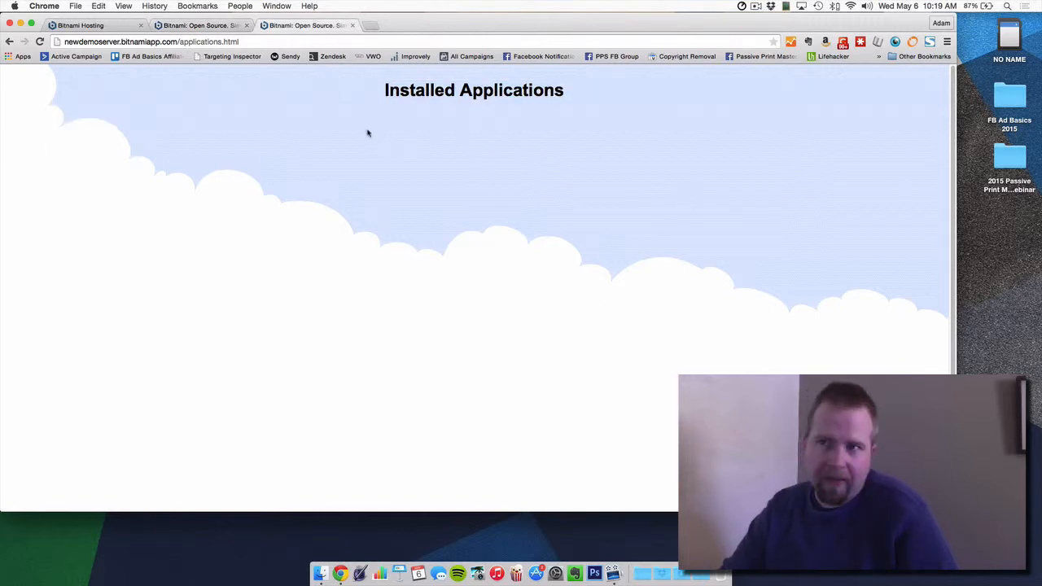
pyautogui.click(200, 25)
pyautogui.click(281, 29)
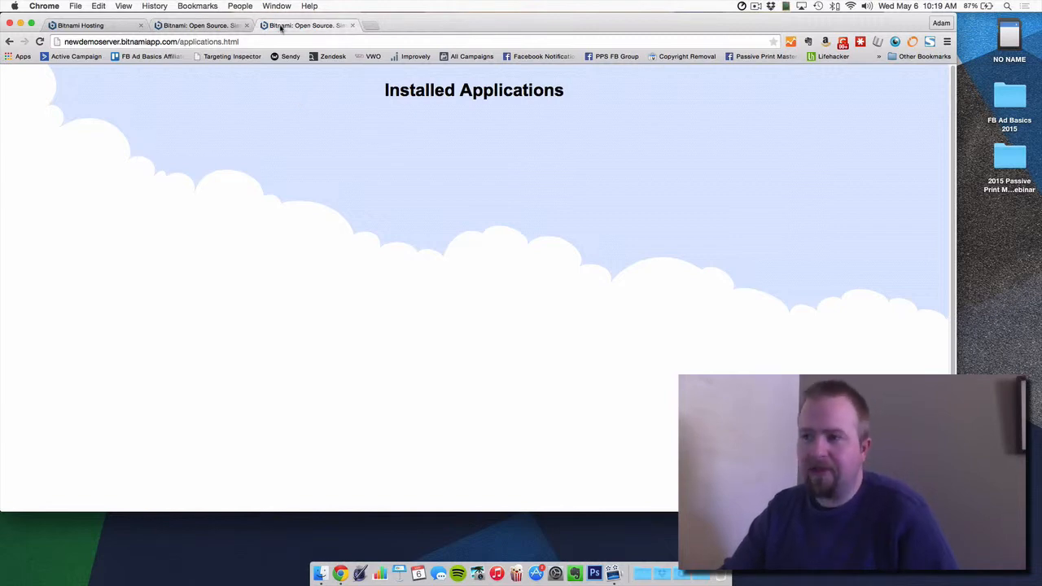
pyautogui.click(353, 27)
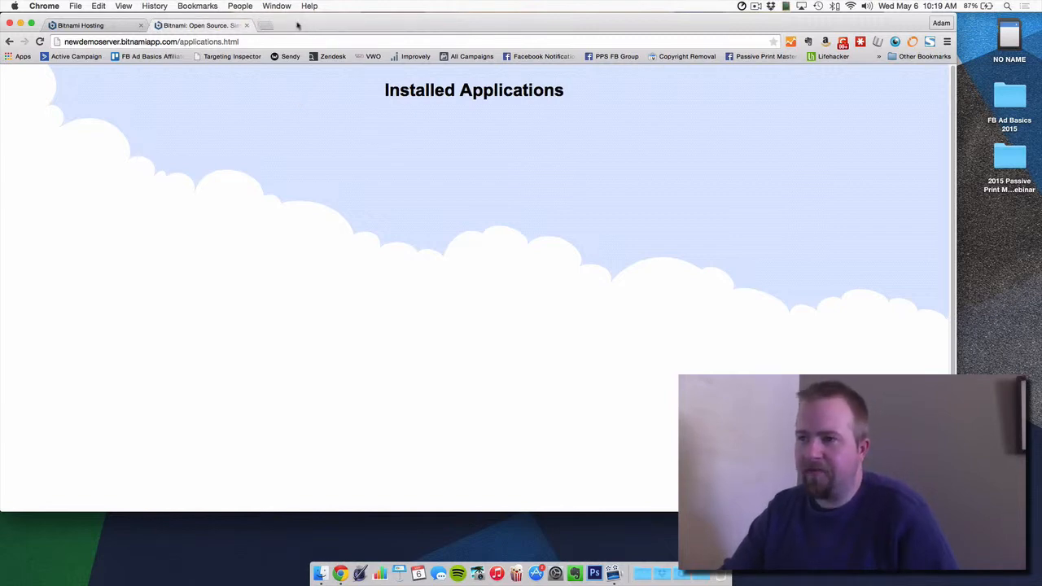
pyautogui.click(247, 26)
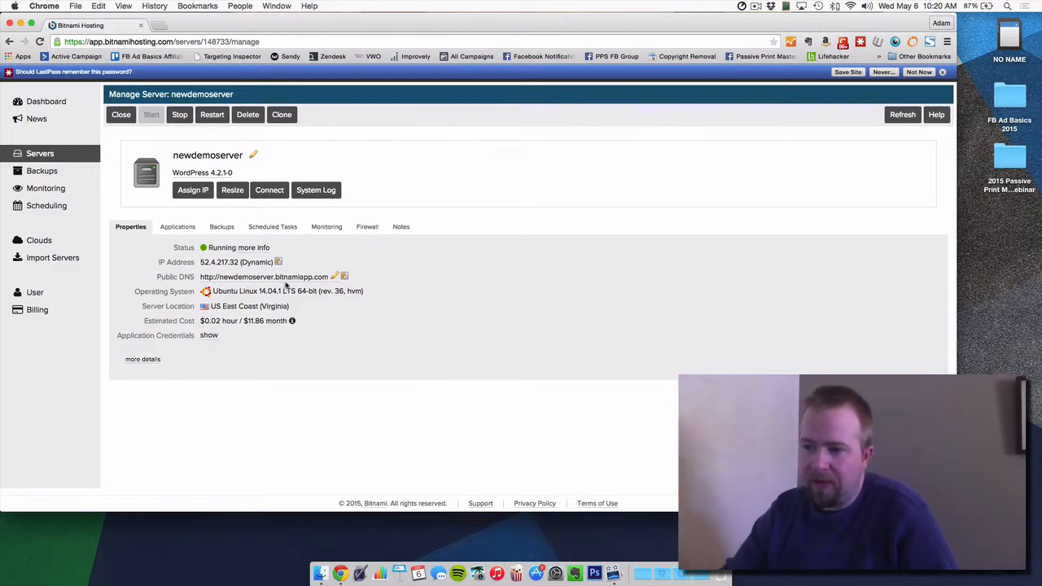
# Step: View newdemoserver's Installed Applications via its Public DNS, then return to its management page
pyautogui.click(306, 279)
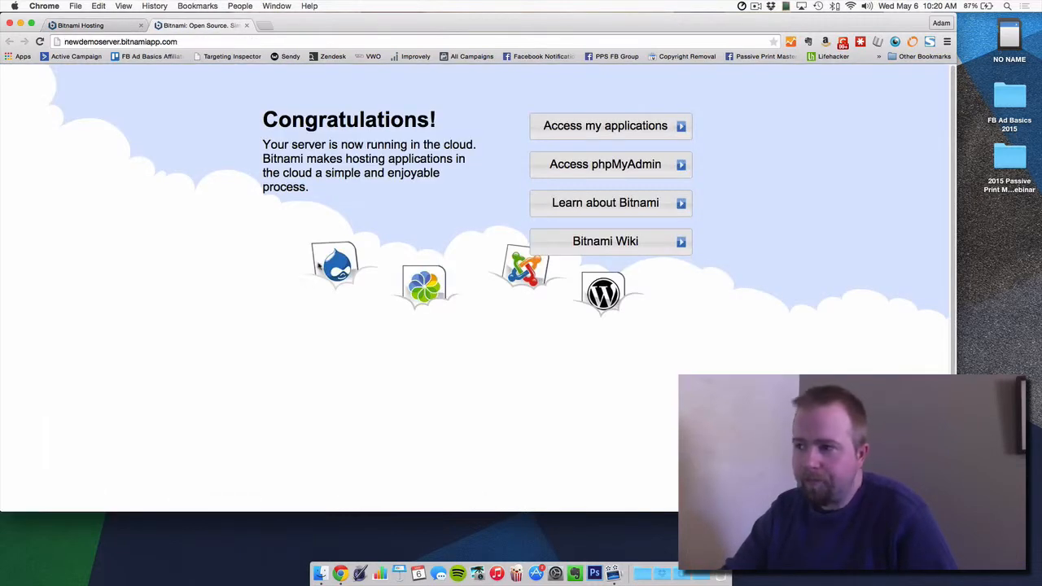
pyautogui.click(590, 125)
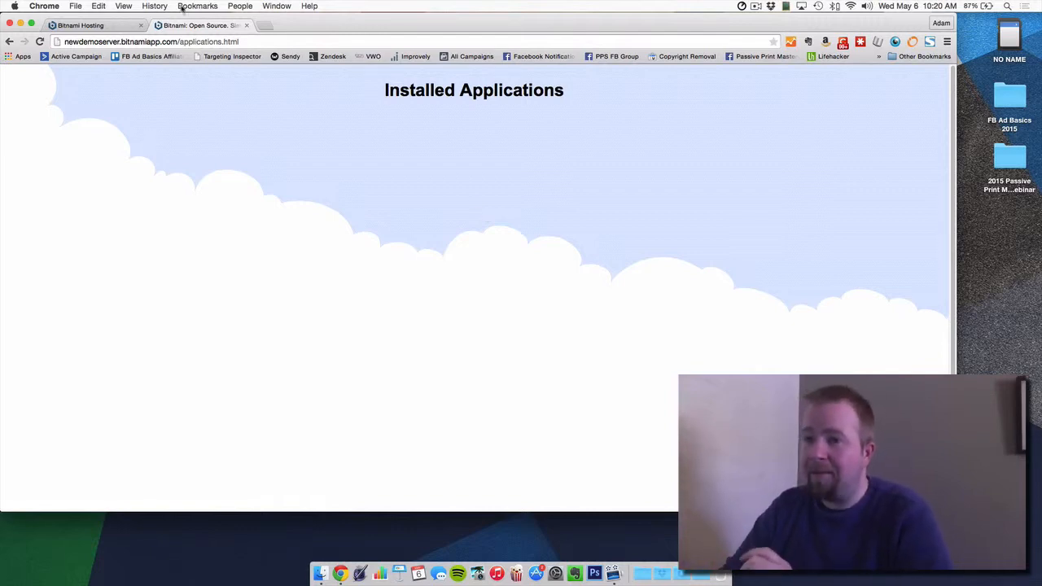
pyautogui.click(135, 24)
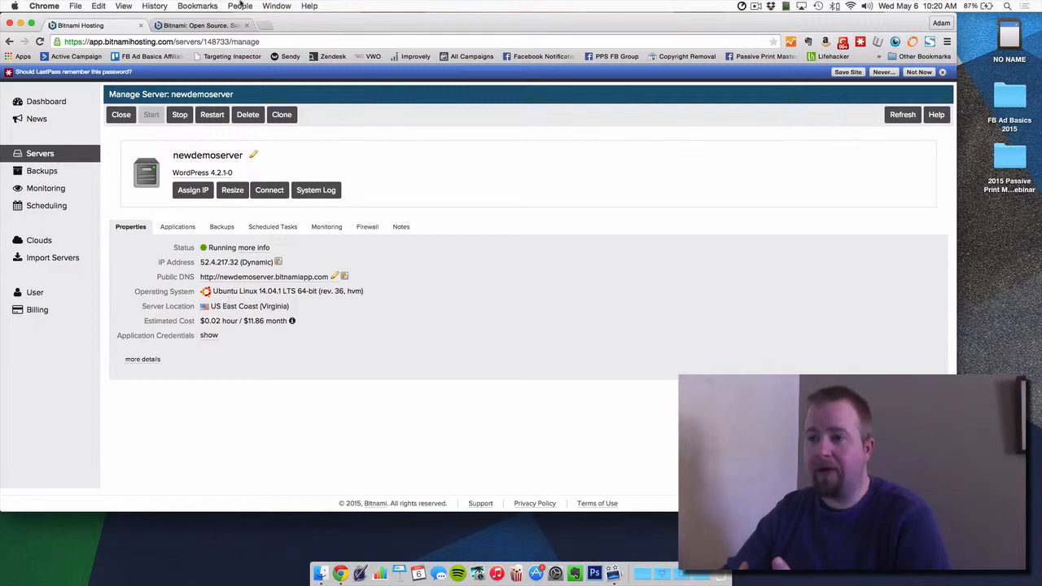
pyautogui.click(213, 26)
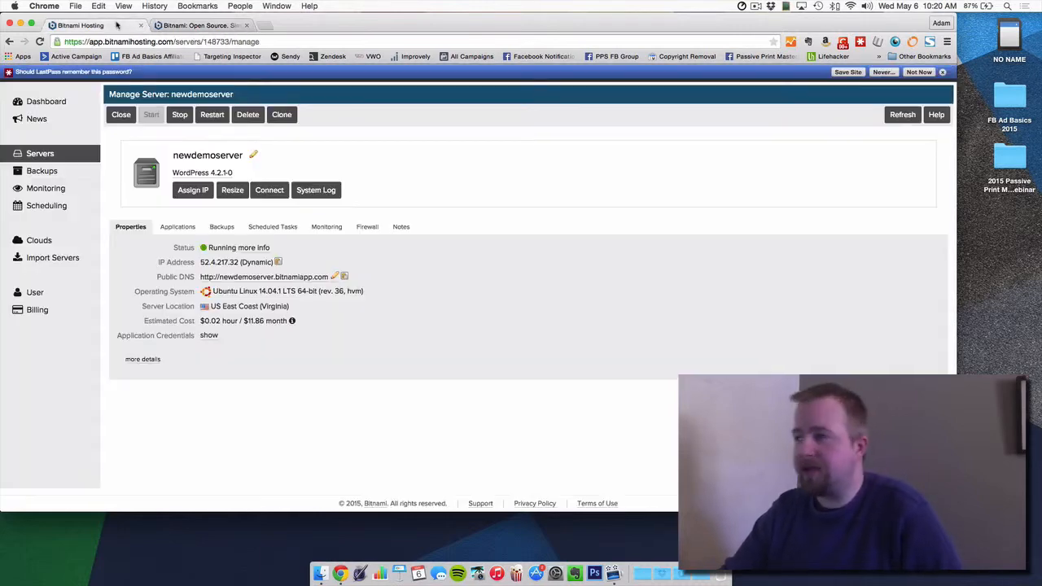
pyautogui.click(118, 25)
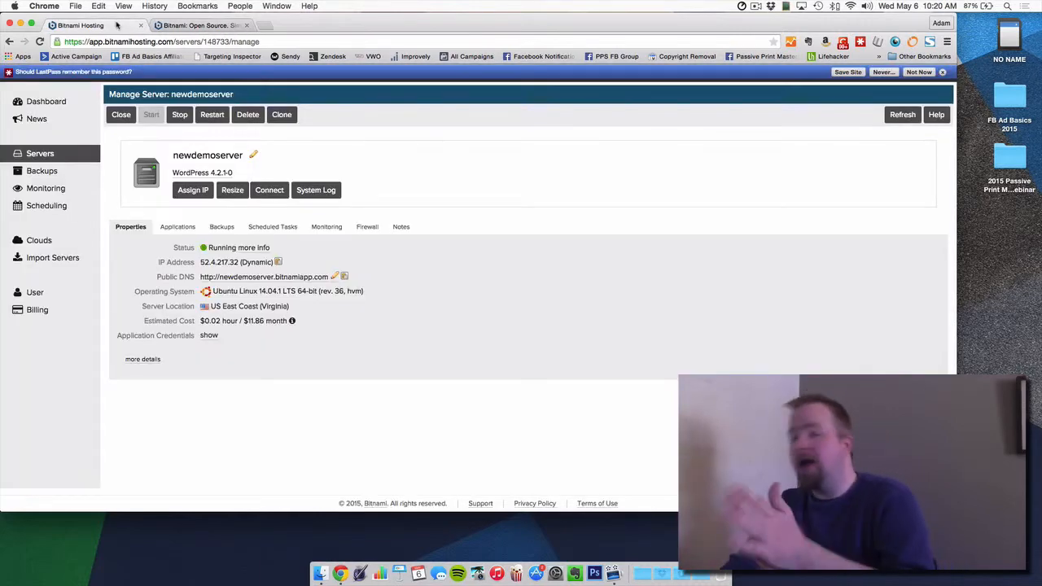